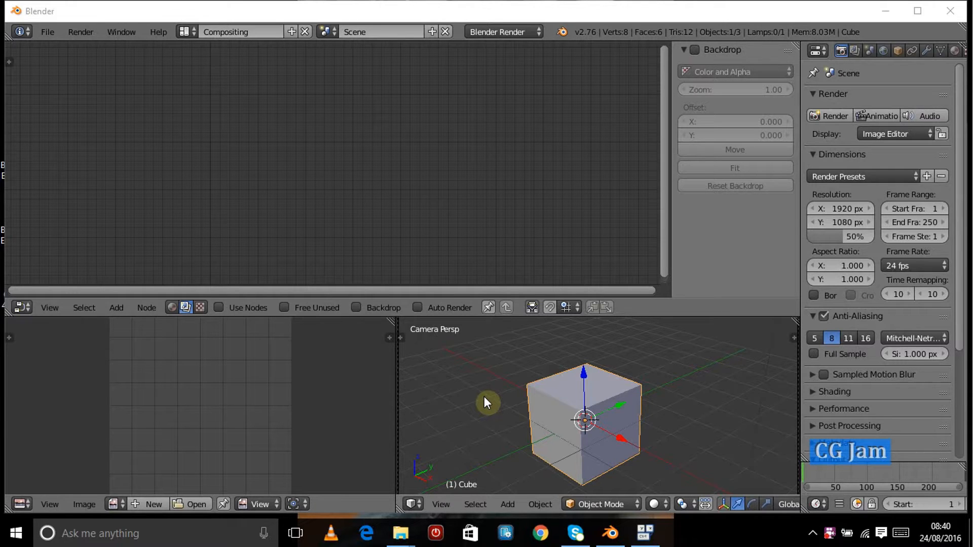
Step: Enable Use Nodes in the compositor and delete the default Render Layers and Composite nodes
{"action": "left_click", "coordinate": [115, 308]}
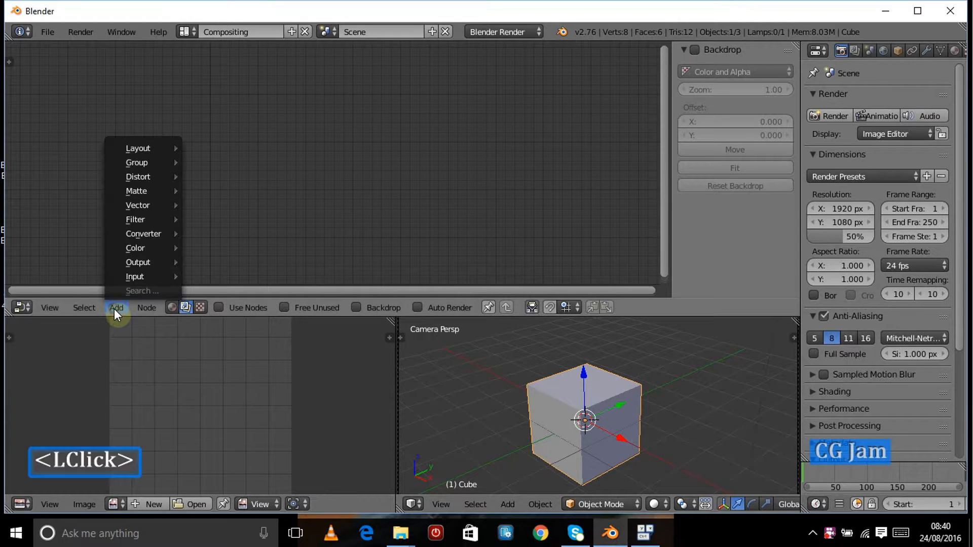
{"action": "left_click", "coordinate": [219, 308]}
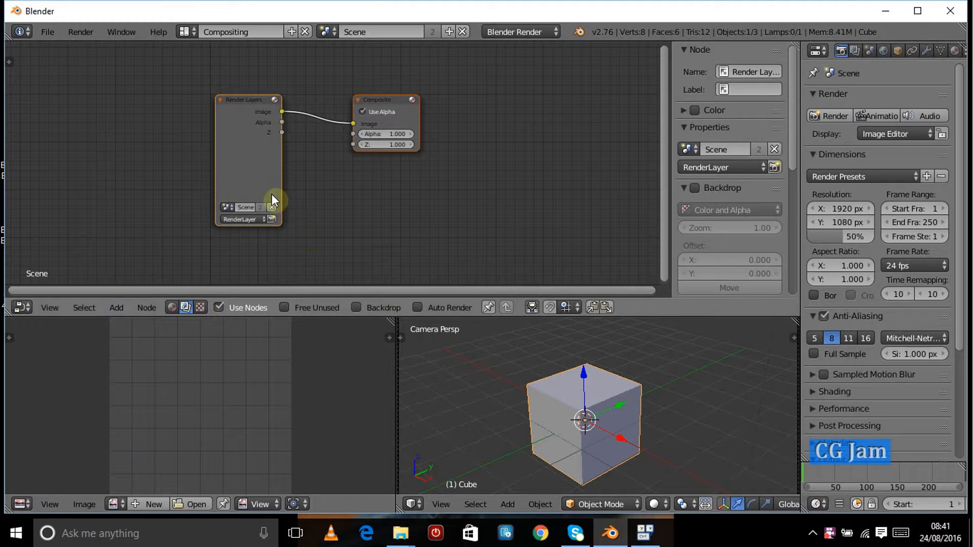
{"action": "key", "text": "x"}
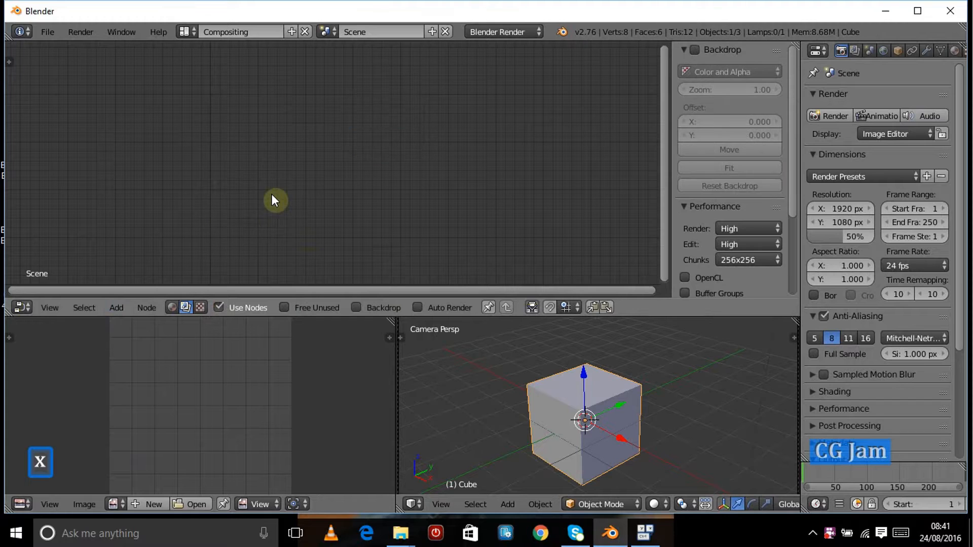
Step: Add a Mask input node and place it in the node editor
{"action": "left_click", "coordinate": [108, 308]}
{"action": "mouse_move", "coordinate": [120, 276]}
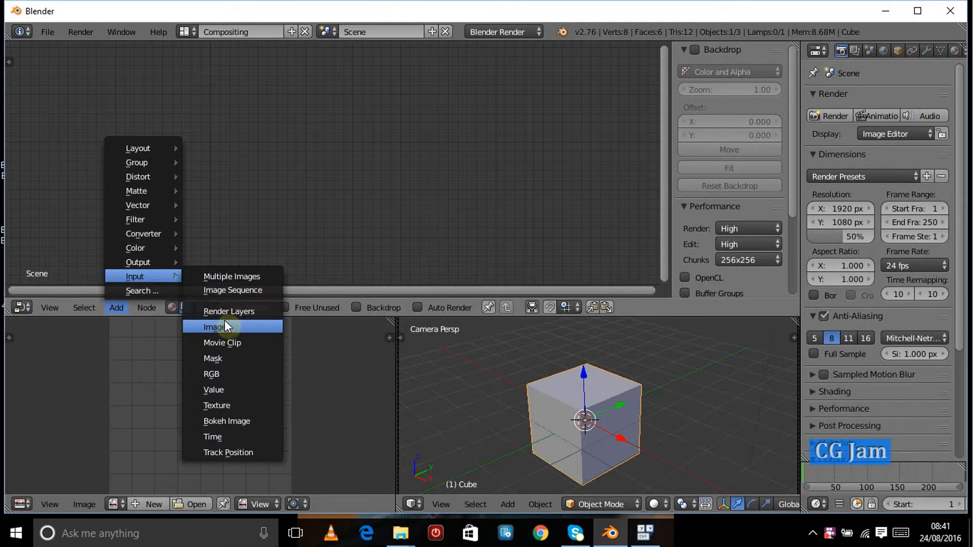
{"action": "left_click", "coordinate": [218, 359]}
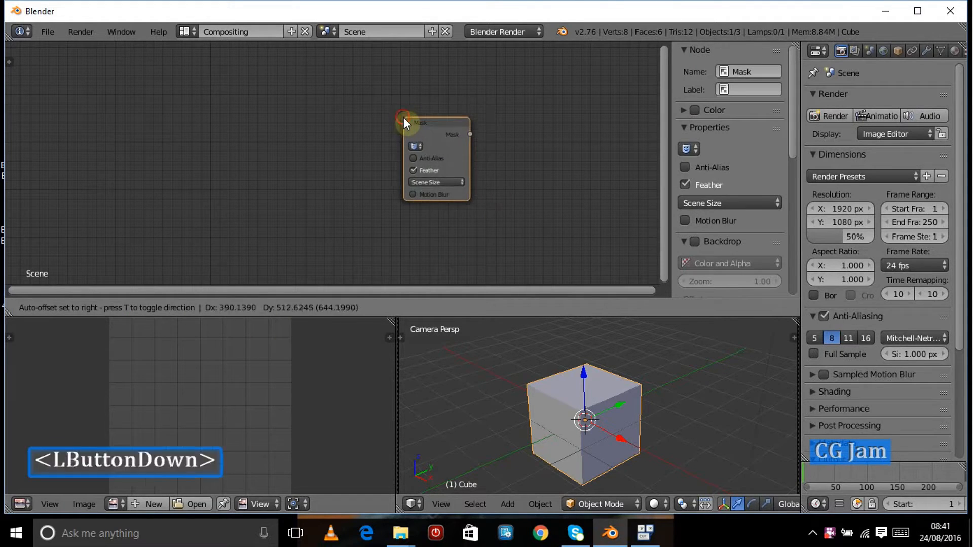
{"action": "left_click", "coordinate": [396, 120]}
Step: Maximize the node editor and zoom in to examine the Mask node and its output socket
{"action": "scroll", "coordinate": [377, 148], "scroll_direction": "up", "scroll_amount": 5}
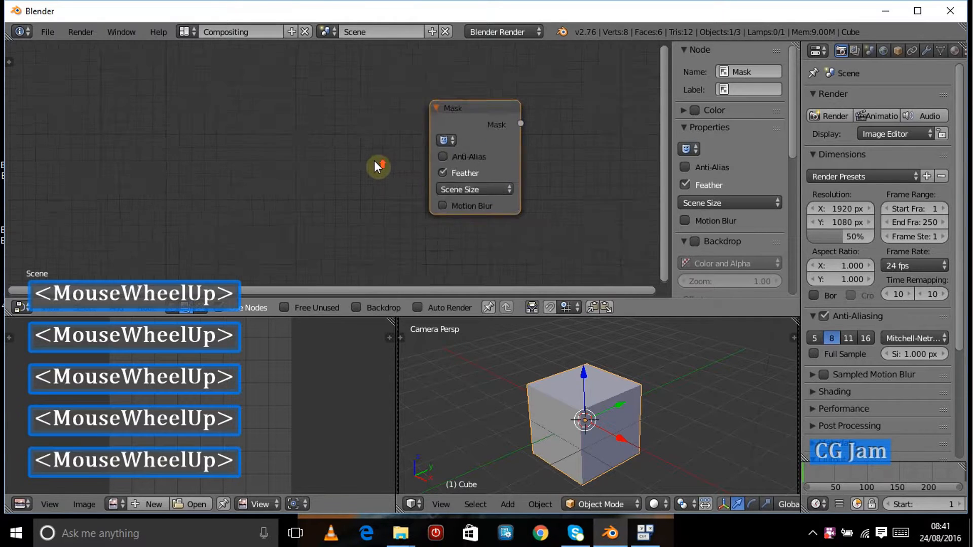
{"action": "key", "text": "ctrl+Up"}
{"action": "left_click_drag", "start_coordinate": [605, 175], "coordinate": [382, 169]}
{"action": "scroll", "coordinate": [385, 170], "scroll_direction": "up", "scroll_amount": 5}
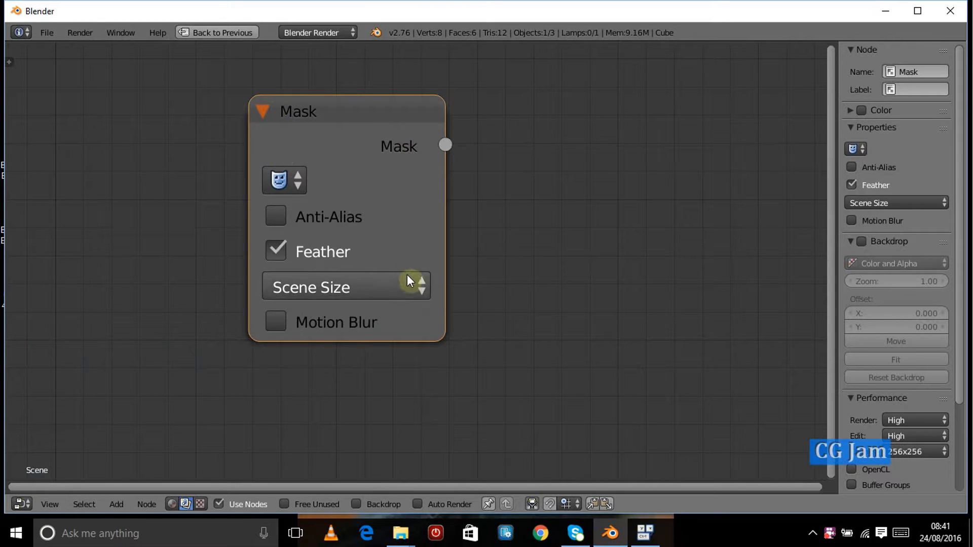
{"action": "left_click_drag", "start_coordinate": [250, 259], "coordinate": [245, 317]}
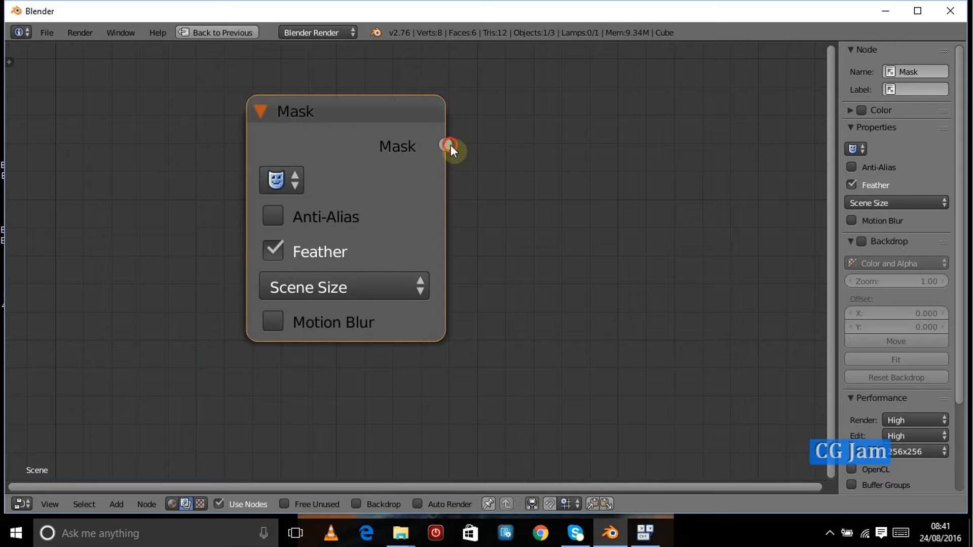
{"action": "left_click_drag", "start_coordinate": [449, 145], "coordinate": [560, 165]}
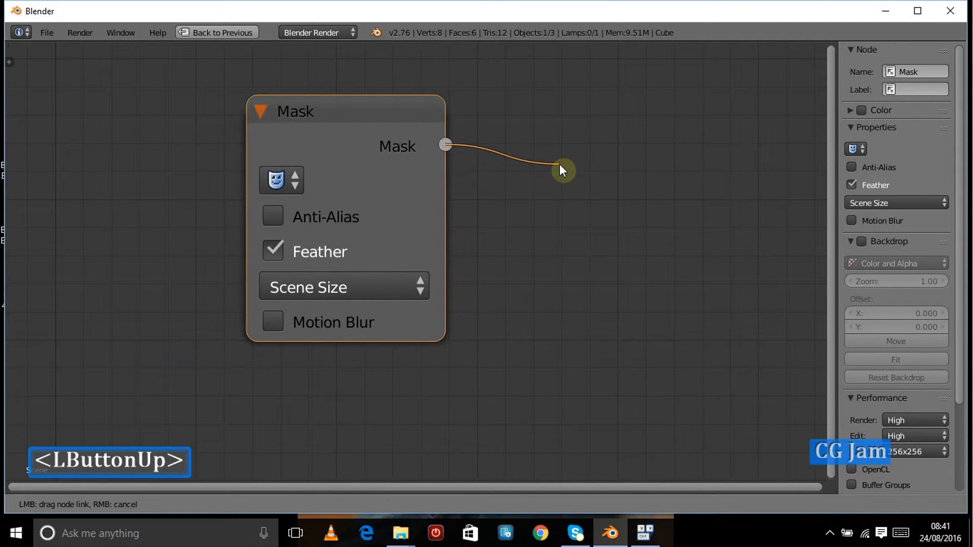
{"action": "left_click_drag", "start_coordinate": [446, 147], "coordinate": [546, 160]}
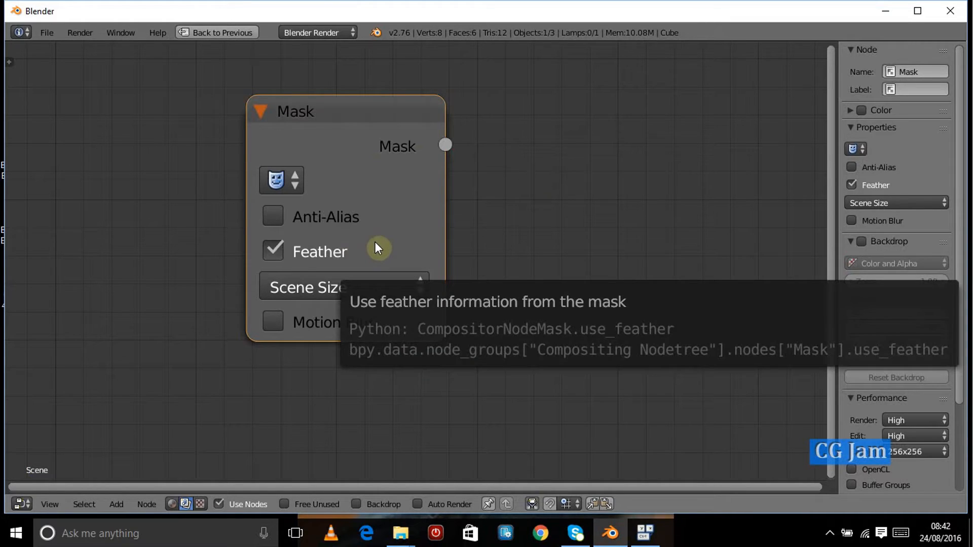
Step: Inspect the Mask node's mask selector, then return the node editor to the normal layout
{"action": "left_click", "coordinate": [298, 184]}
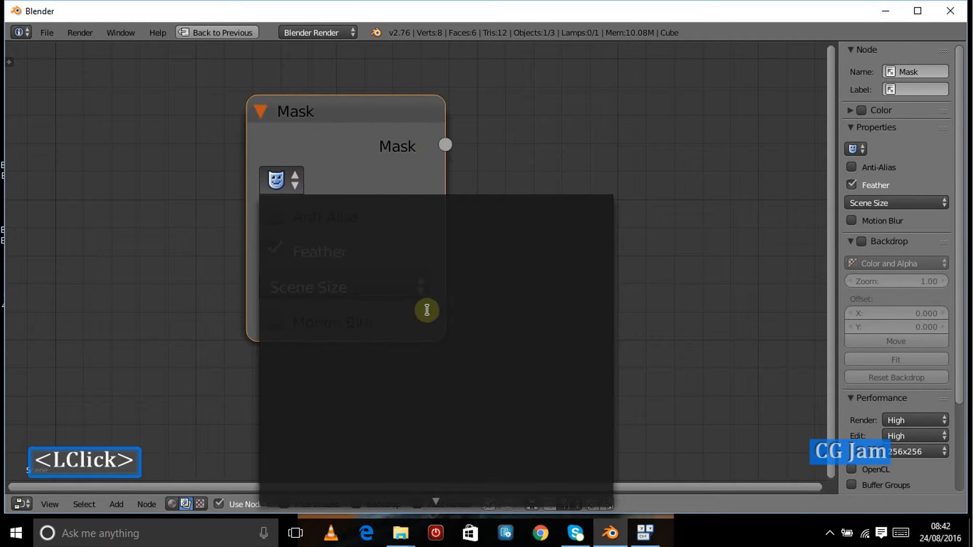
{"action": "left_click", "coordinate": [344, 175]}
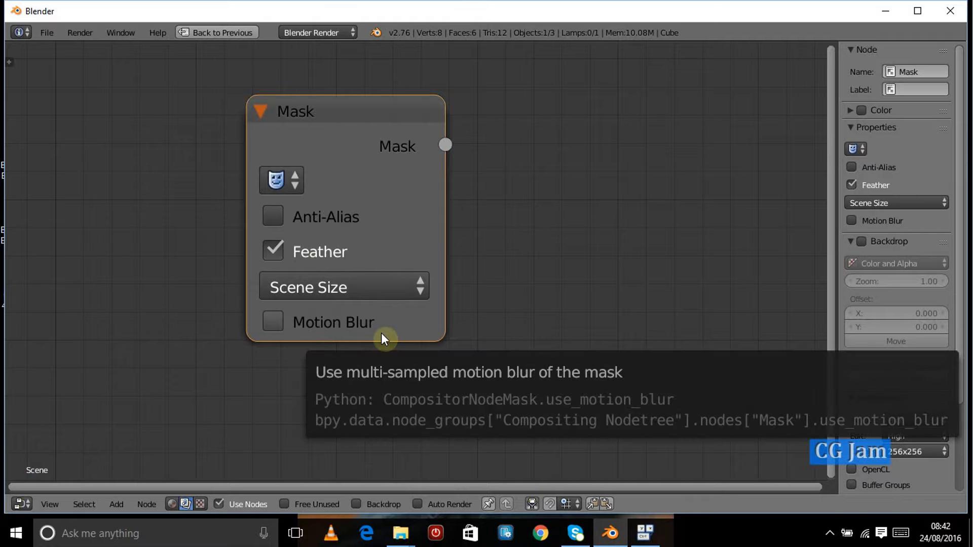
{"action": "scroll", "coordinate": [382, 335], "scroll_direction": "down", "scroll_amount": 5}
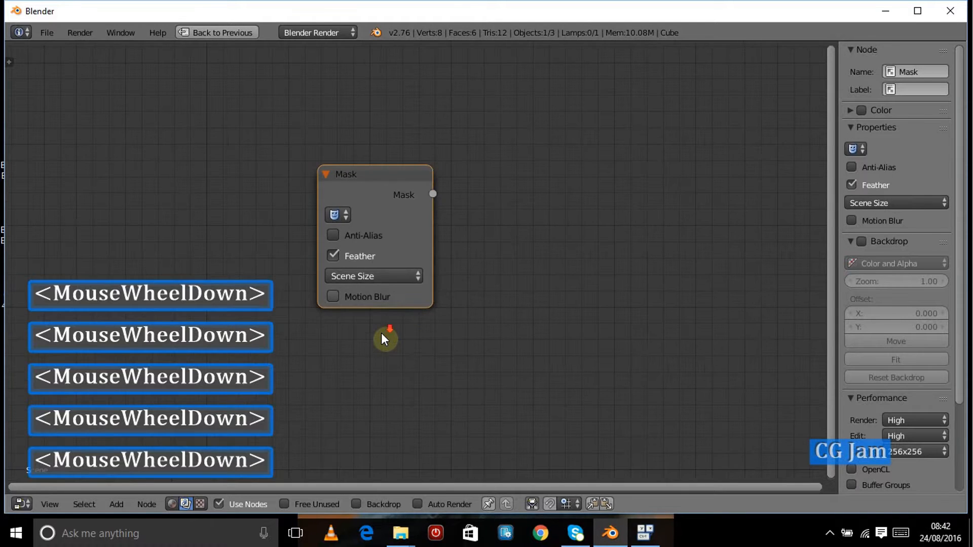
{"action": "scroll", "coordinate": [382, 334], "scroll_direction": "up", "scroll_amount": 3}
{"action": "left_click_drag", "start_coordinate": [384, 189], "coordinate": [352, 206]}
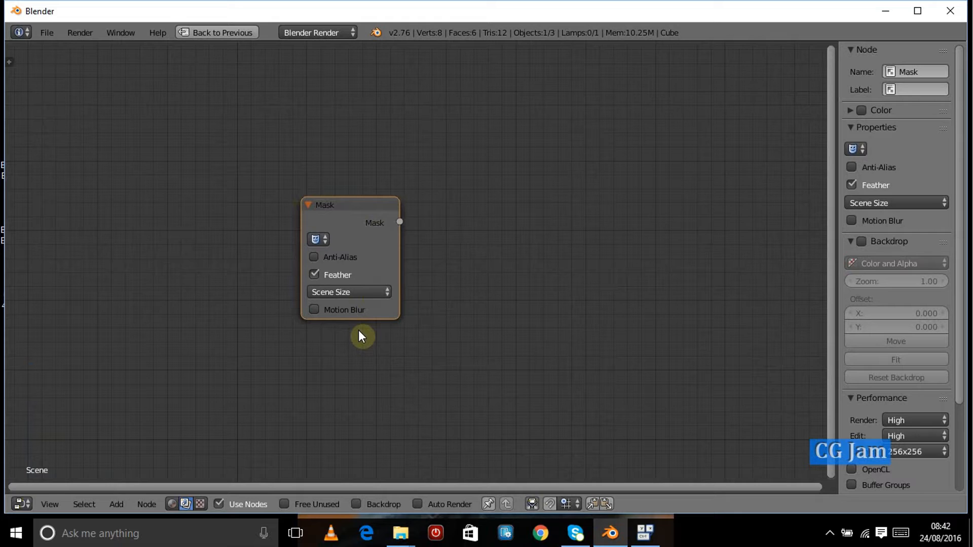
{"action": "key", "text": "ctrl+Up"}
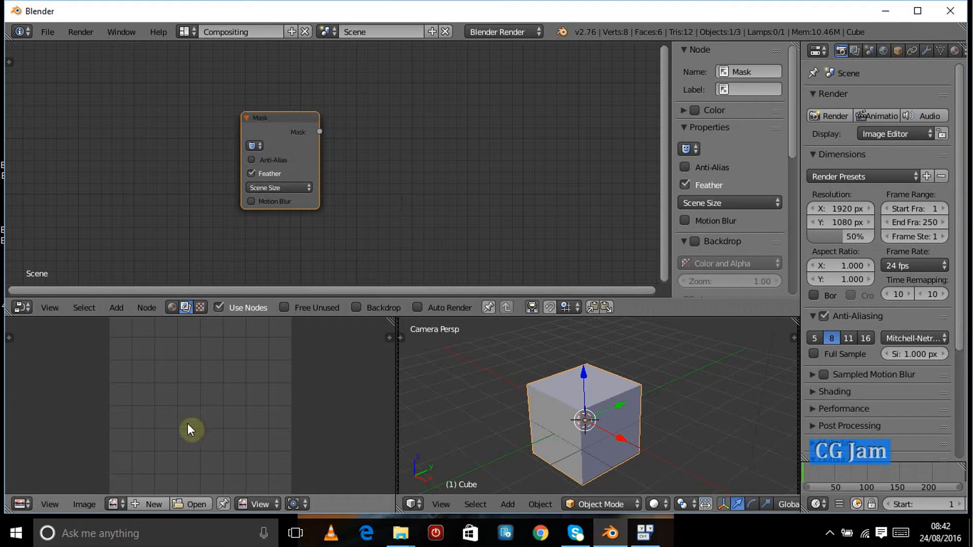
Step: Switch the lower-right 3D view area to the Movie Clip Editor
{"action": "left_click", "coordinate": [412, 504]}
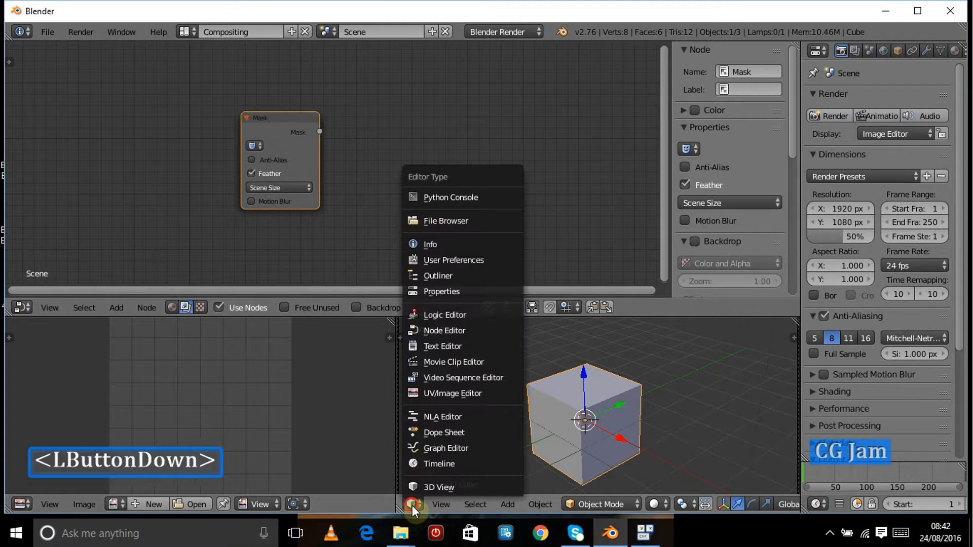
{"action": "left_click", "coordinate": [437, 363]}
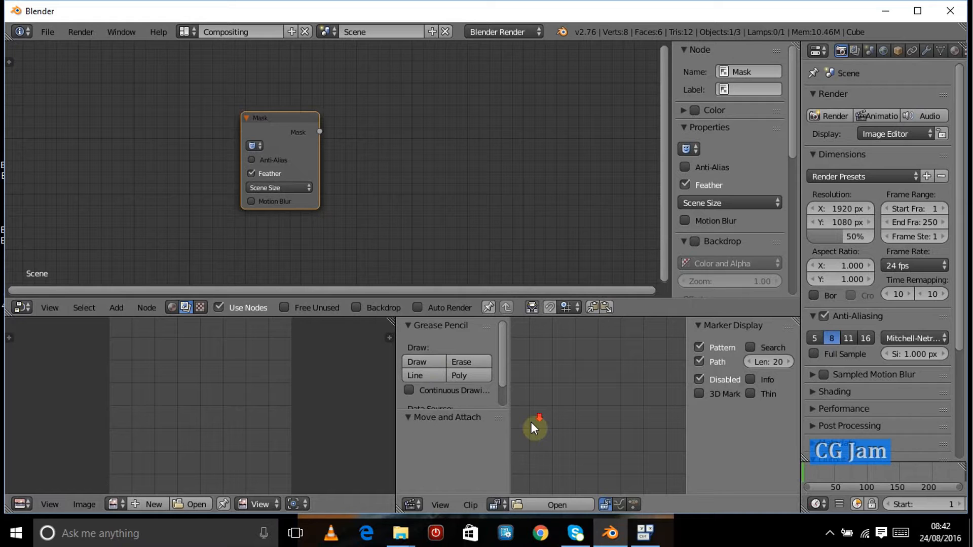
{"action": "scroll", "coordinate": [531, 422], "scroll_direction": "down", "scroll_amount": 3}
{"action": "scroll", "coordinate": [531, 422], "scroll_direction": "up", "scroll_amount": 3}
{"action": "scroll", "coordinate": [531, 422], "scroll_direction": "down", "scroll_amount": 1}
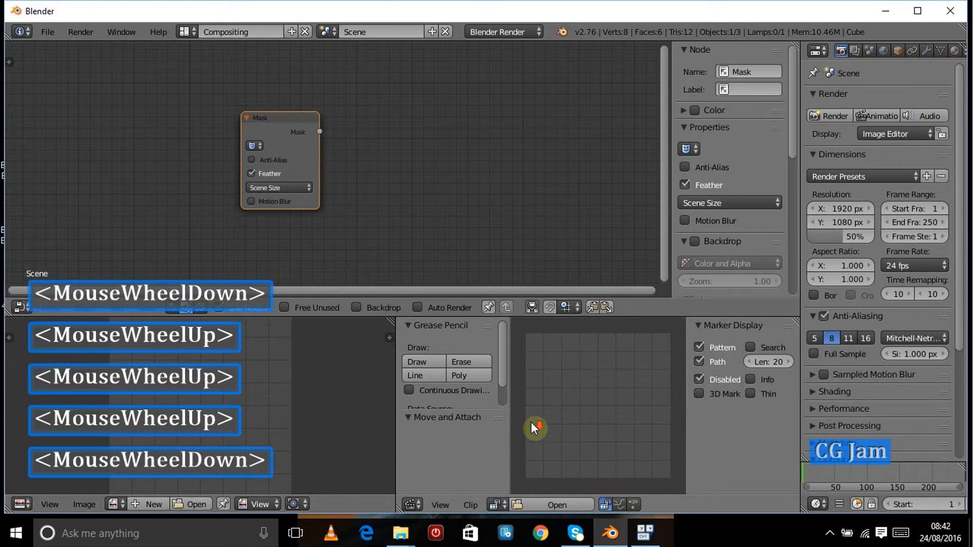
{"action": "scroll", "coordinate": [532, 428], "scroll_direction": "up", "scroll_amount": 1}
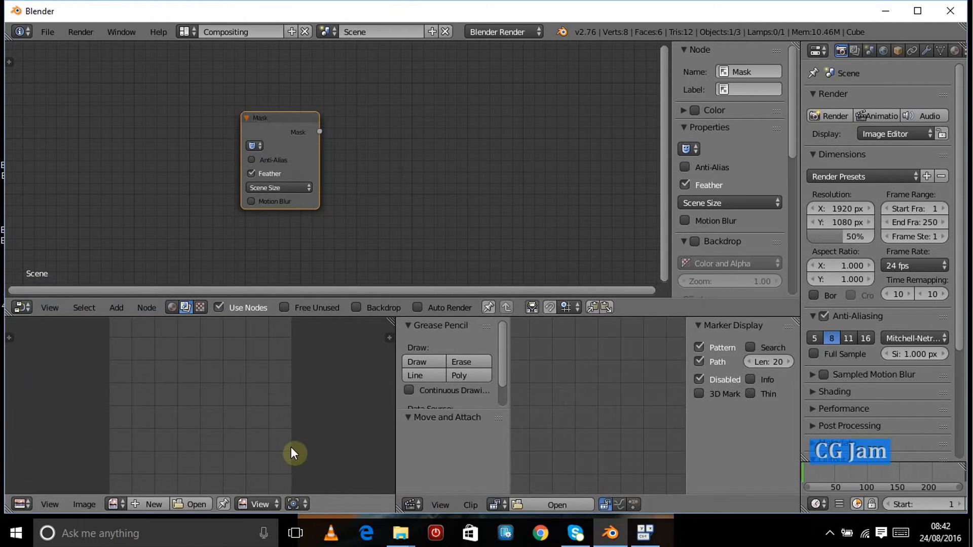
Step: Set the lower-left image editor to Mask mode
{"action": "left_click", "coordinate": [255, 506]}
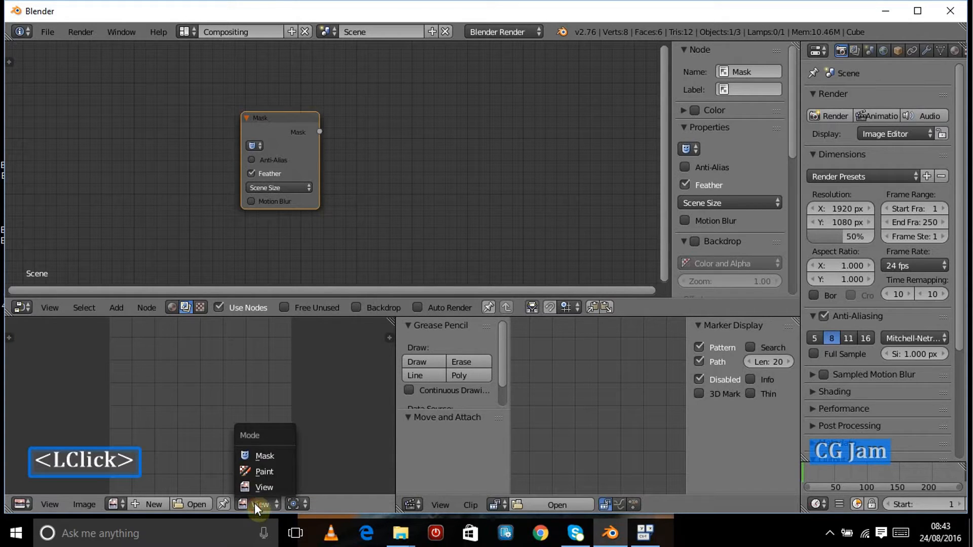
{"action": "left_click", "coordinate": [256, 454]}
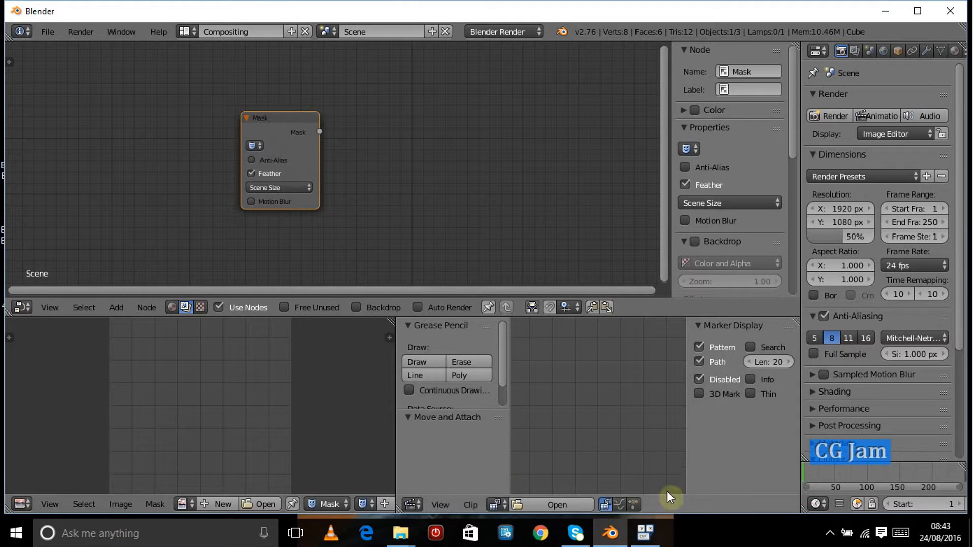
{"action": "scroll", "coordinate": [664, 502], "scroll_direction": "down", "scroll_amount": 3}
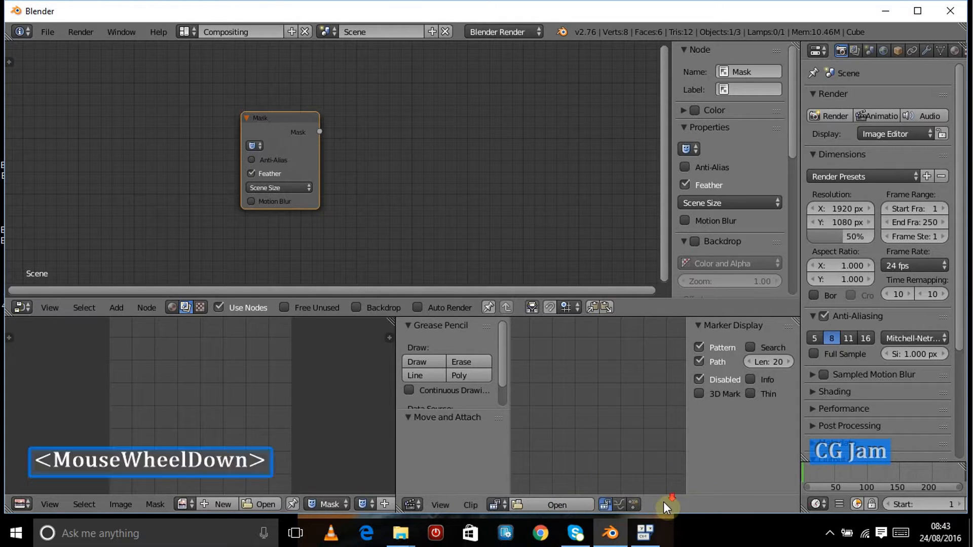
{"action": "scroll", "coordinate": [664, 502], "scroll_direction": "up", "scroll_amount": 2}
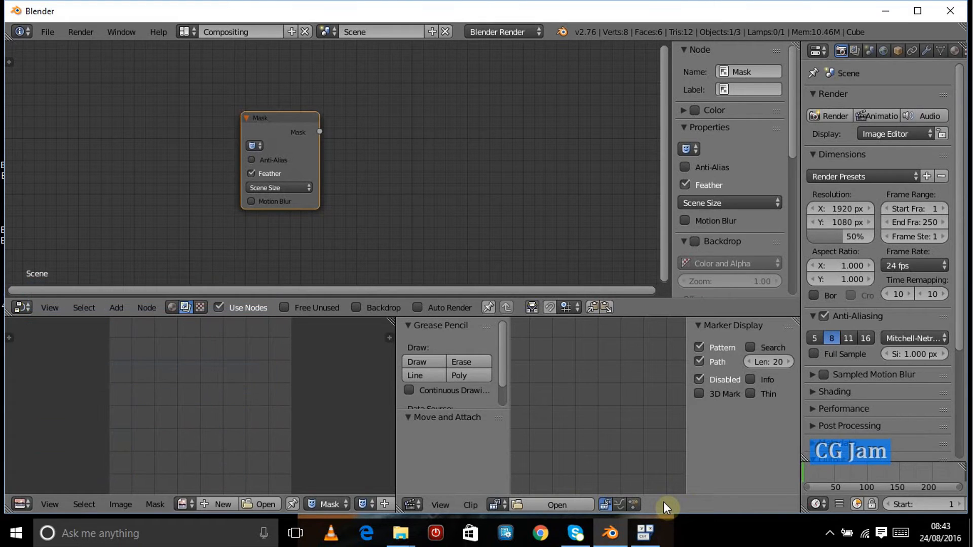
{"action": "scroll", "coordinate": [572, 451], "scroll_direction": "down", "scroll_amount": 3}
{"action": "scroll", "coordinate": [572, 451], "scroll_direction": "up", "scroll_amount": 3}
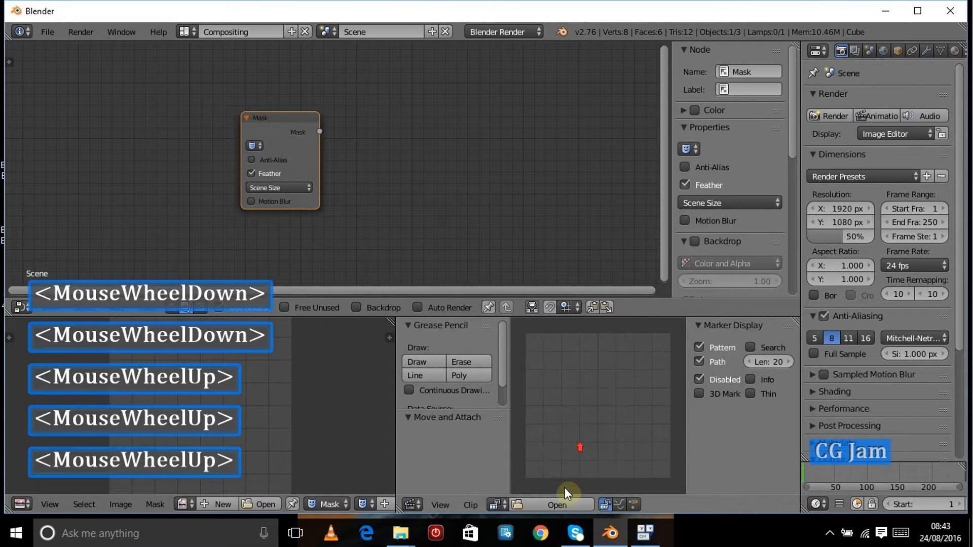
Step: Open the clip DSCN0659.JPG from the Desktop in the Movie Clip Editor
{"action": "left_click", "coordinate": [522, 507]}
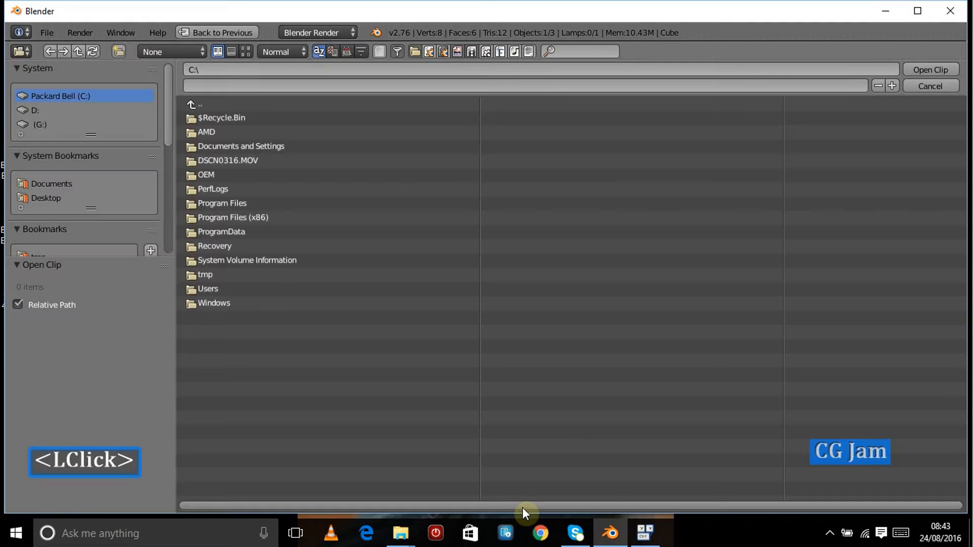
{"action": "left_click", "coordinate": [50, 198]}
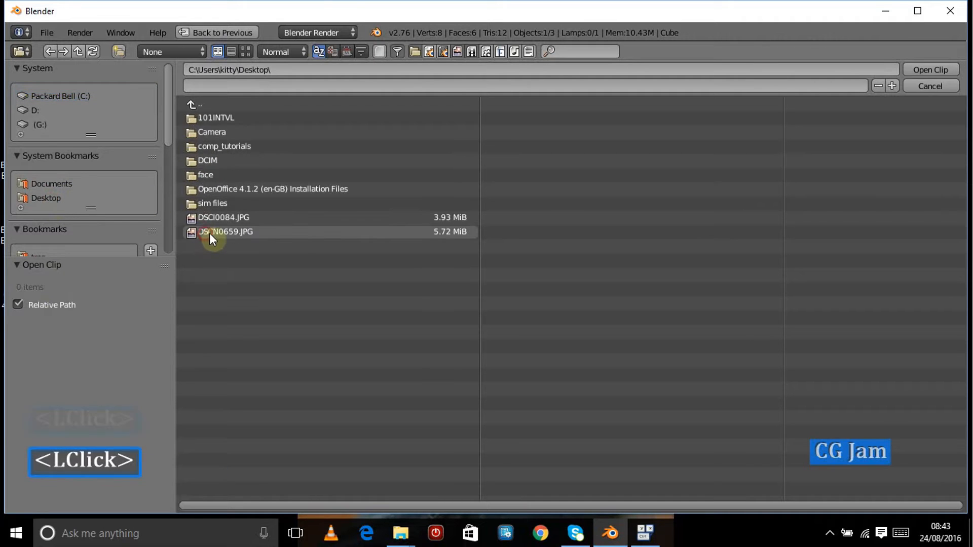
{"action": "left_click", "coordinate": [205, 233]}
{"action": "left_click", "coordinate": [942, 69]}
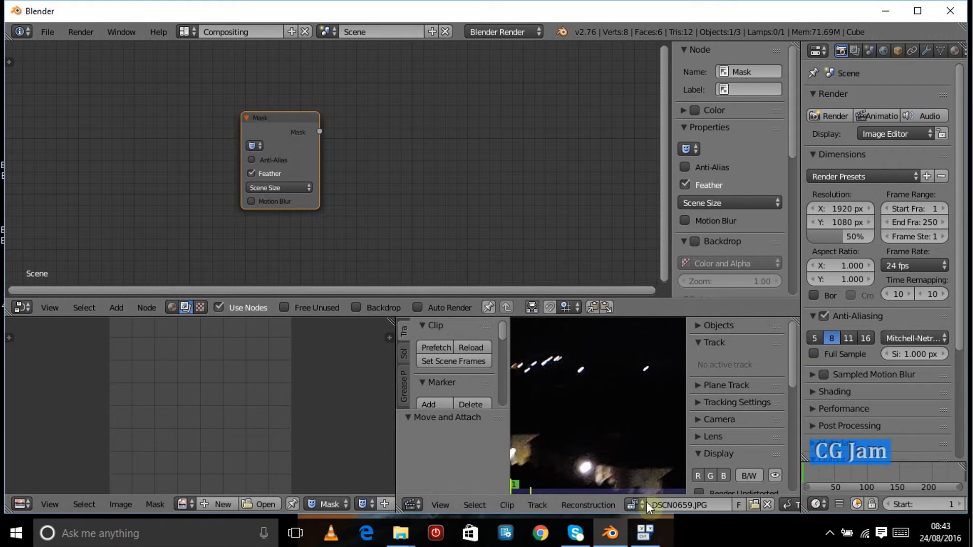
Step: Switch the Movie Clip Editor from Tracking to Mask mode
{"action": "scroll", "coordinate": [643, 505], "scroll_direction": "down", "scroll_amount": 5}
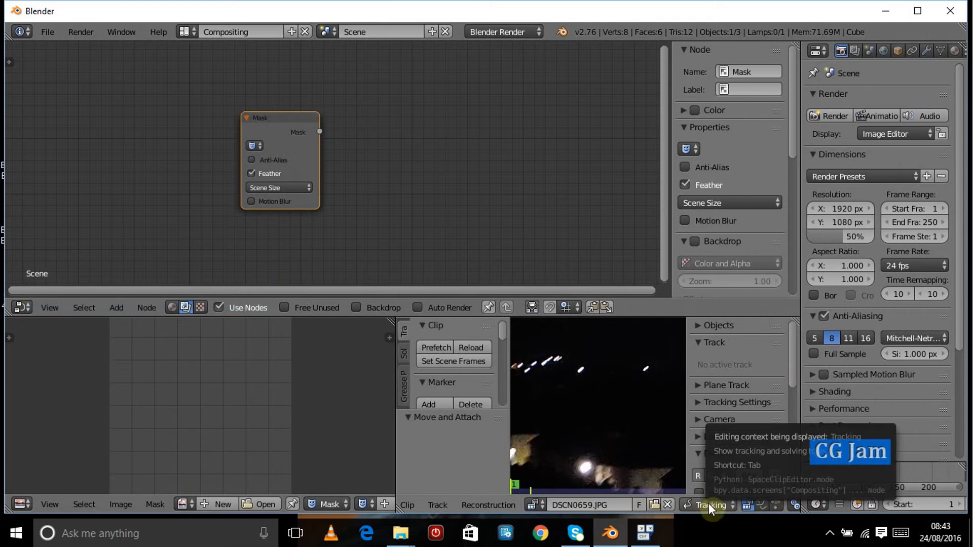
{"action": "left_click", "coordinate": [709, 503]}
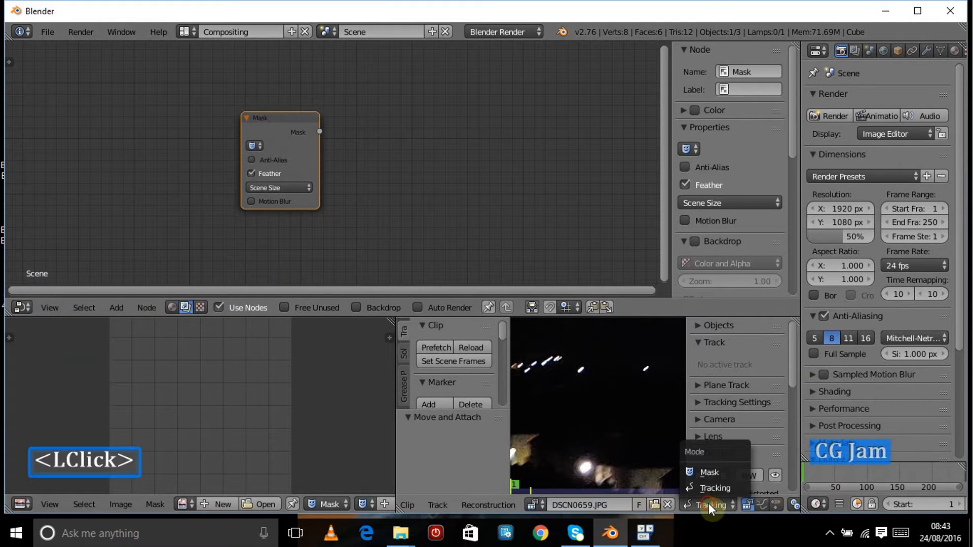
{"action": "left_click", "coordinate": [710, 473]}
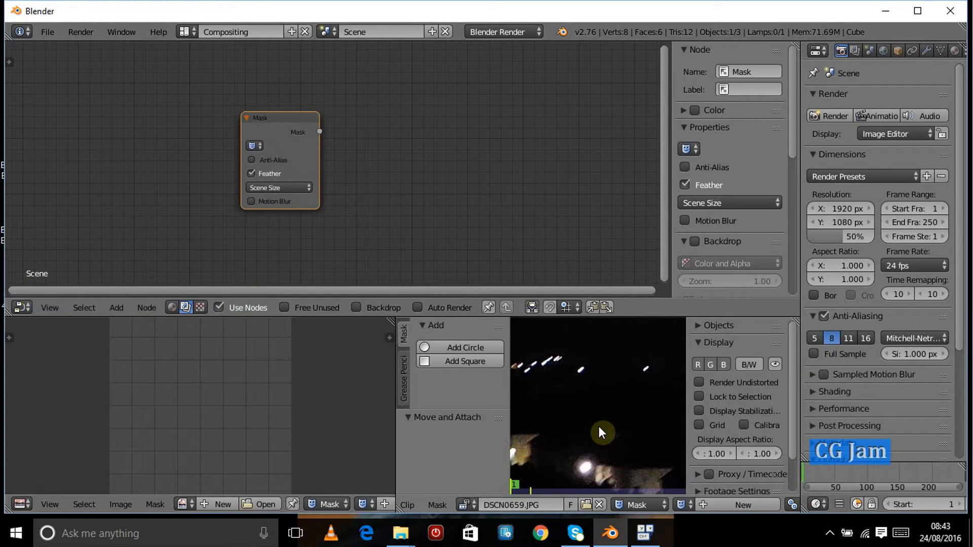
Step: Unlink the clip and switch the lower-right area back to the 3D viewport
{"action": "left_click", "coordinate": [599, 504]}
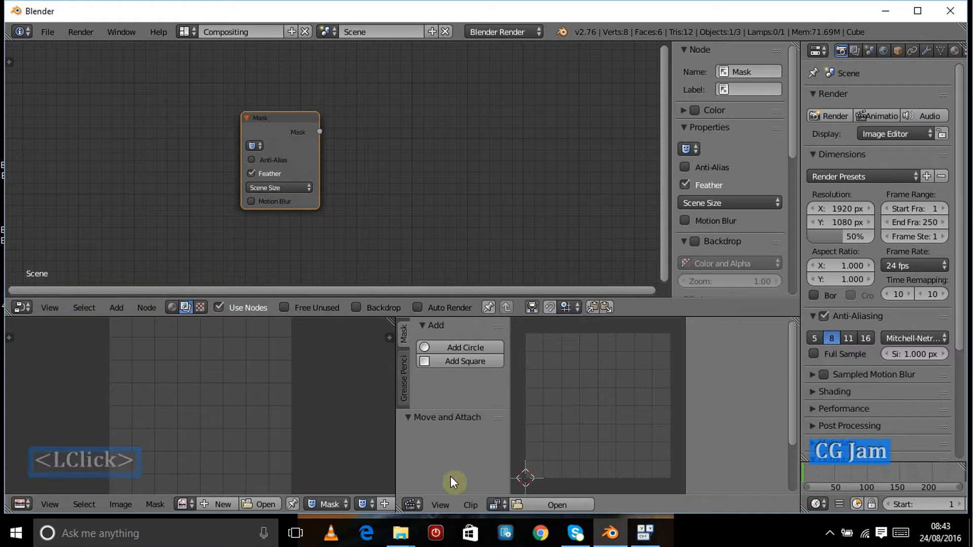
{"action": "left_click", "coordinate": [414, 505]}
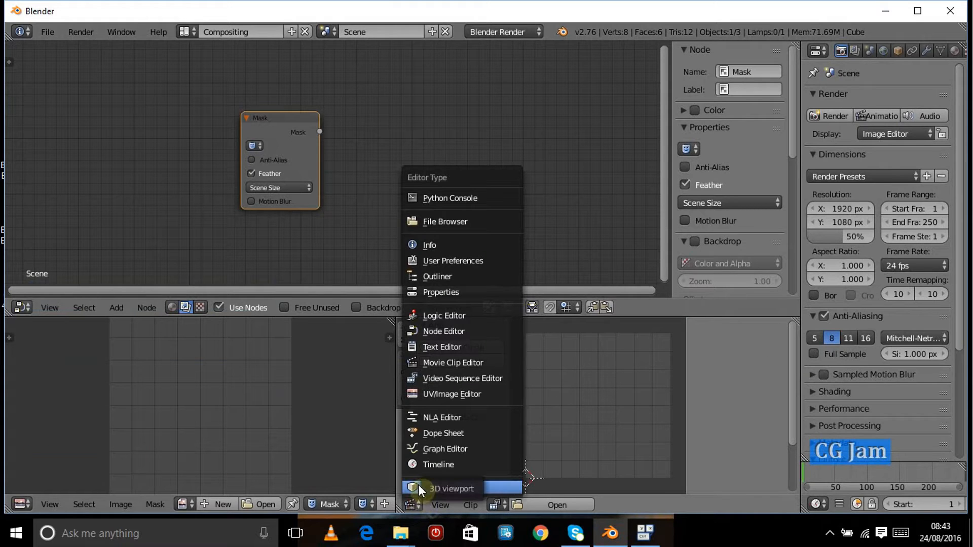
{"action": "left_click", "coordinate": [418, 484]}
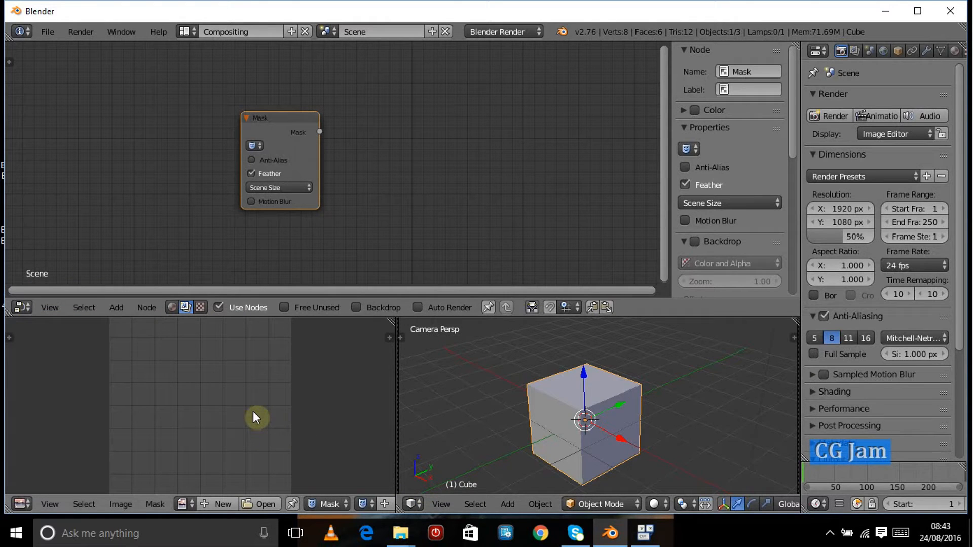
Step: Open the image DSCN0659.JPG from the Desktop in the lower-left image editor
{"action": "scroll", "coordinate": [232, 396], "scroll_direction": "down", "scroll_amount": 2}
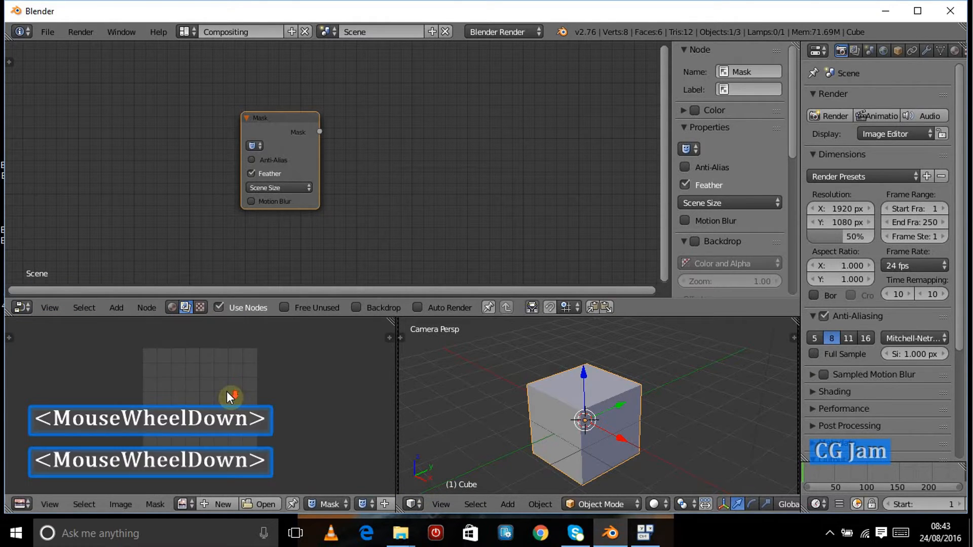
{"action": "scroll", "coordinate": [232, 395], "scroll_direction": "up", "scroll_amount": 1}
{"action": "left_click", "coordinate": [181, 505]}
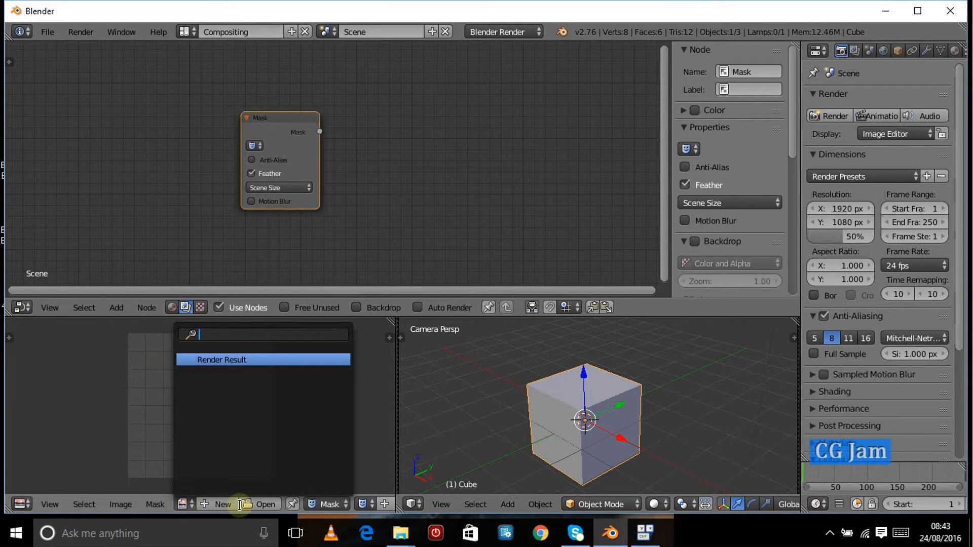
{"action": "left_click", "coordinate": [257, 505]}
{"action": "left_click", "coordinate": [257, 505]}
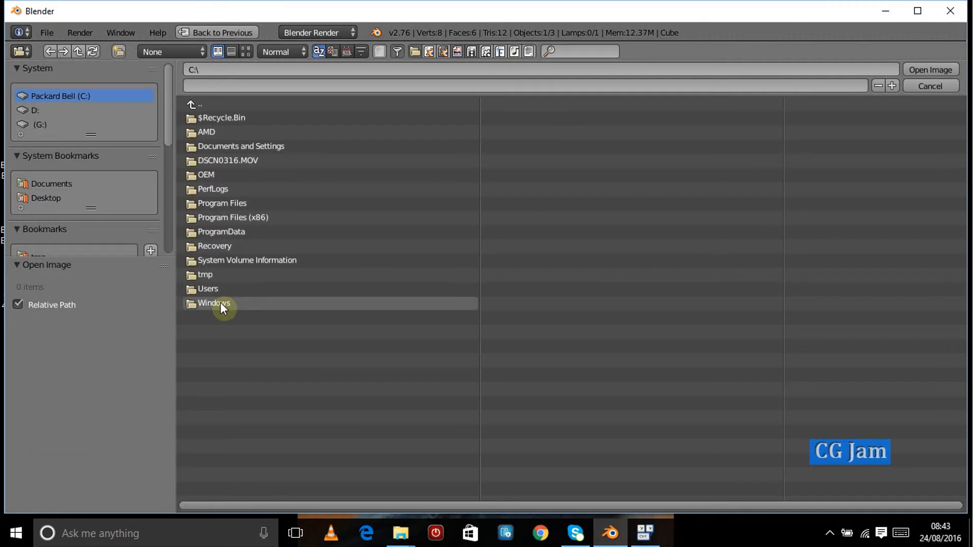
{"action": "left_click", "coordinate": [69, 197]}
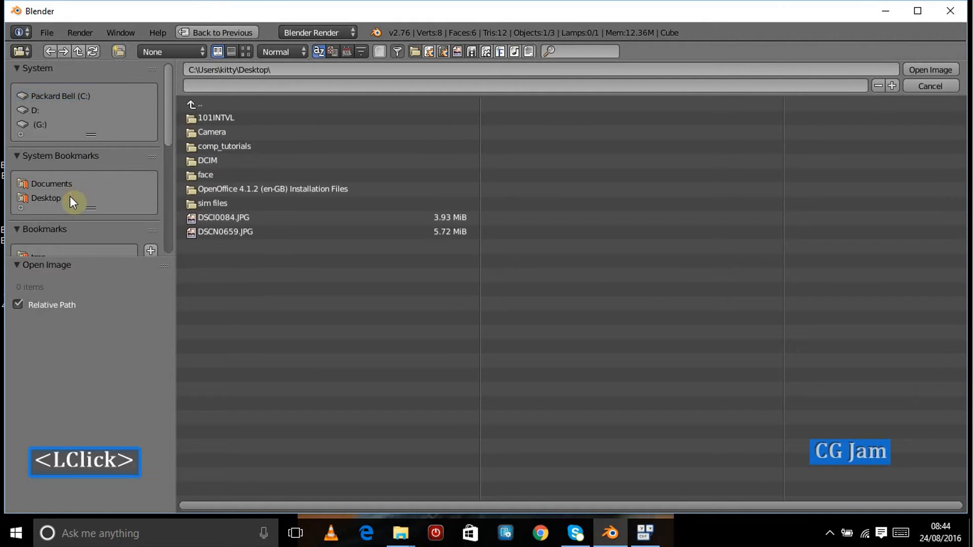
{"action": "left_click", "coordinate": [245, 51]}
{"action": "left_click", "coordinate": [431, 254]}
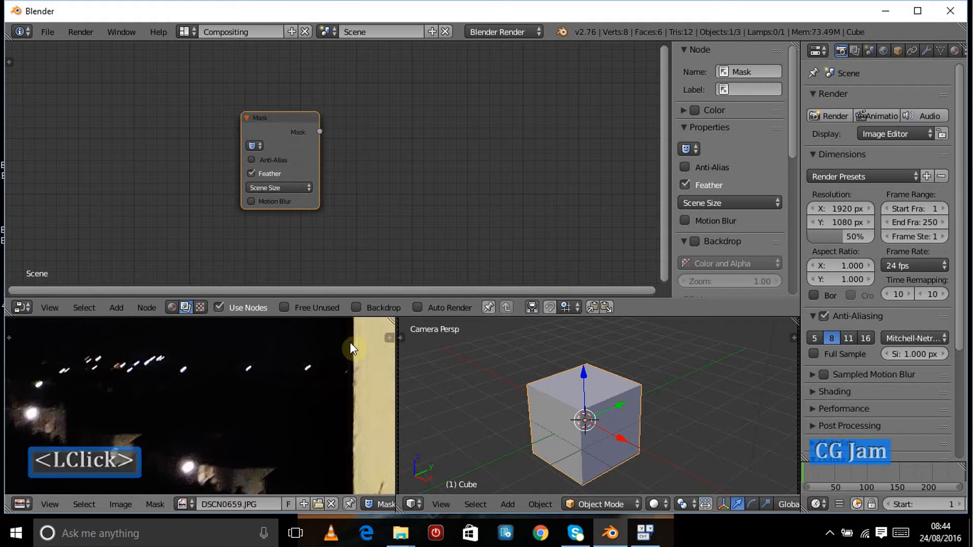
{"action": "scroll", "coordinate": [218, 418], "scroll_direction": "down", "scroll_amount": 2}
Step: Maximize the image editor and create a new mask
{"action": "key", "text": "ctrl+Up"}
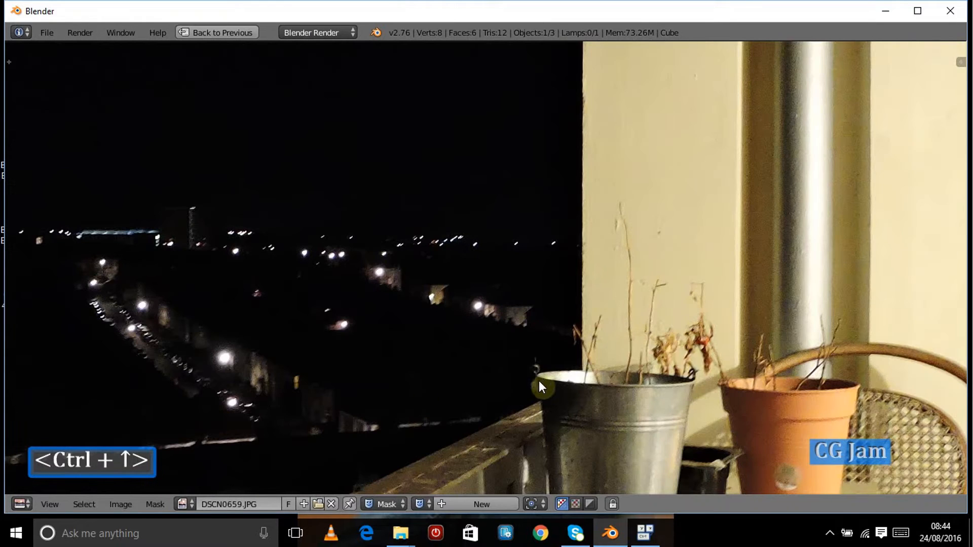
{"action": "scroll", "coordinate": [542, 379], "scroll_direction": "down", "scroll_amount": 5}
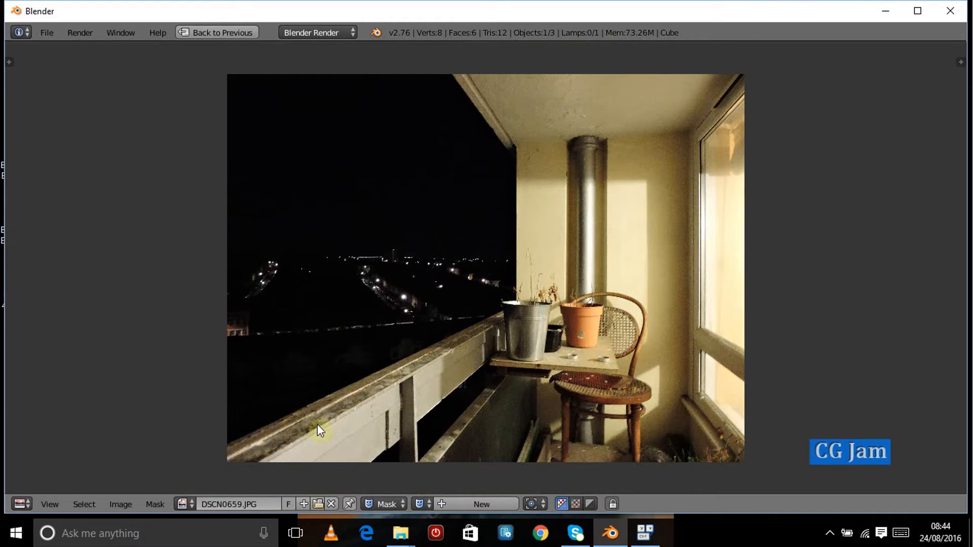
{"action": "scroll", "coordinate": [358, 385], "scroll_direction": "up", "scroll_amount": 1}
{"action": "scroll", "coordinate": [366, 375], "scroll_direction": "down", "scroll_amount": 2}
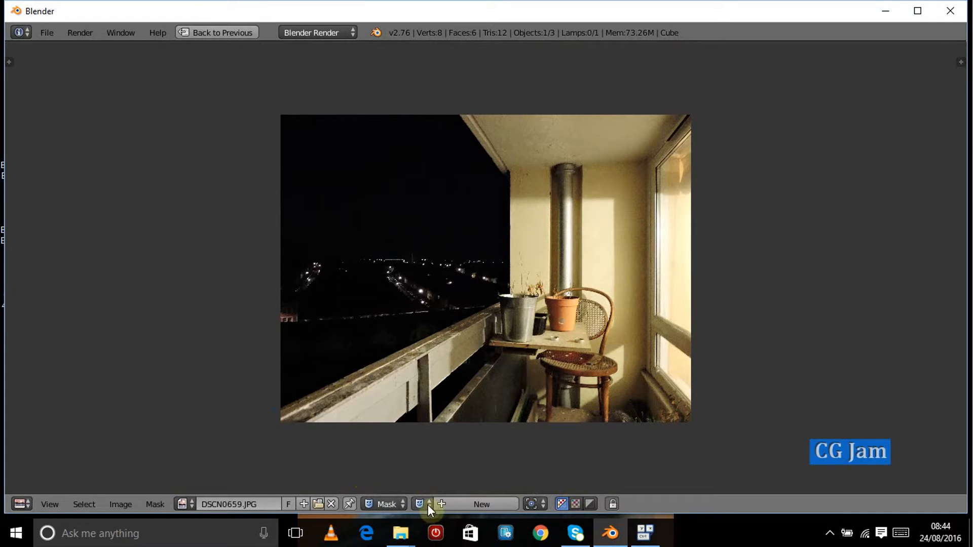
{"action": "left_click", "coordinate": [475, 504]}
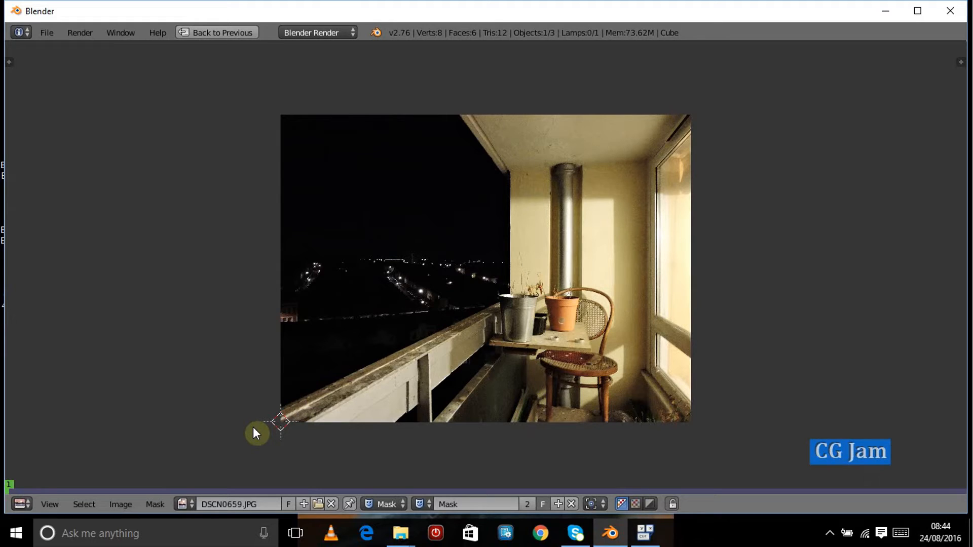
Step: Add mask points from the lower-left corner along the balcony railing to the bucket and up the wall edge
{"action": "key", "text": "ctrl"}
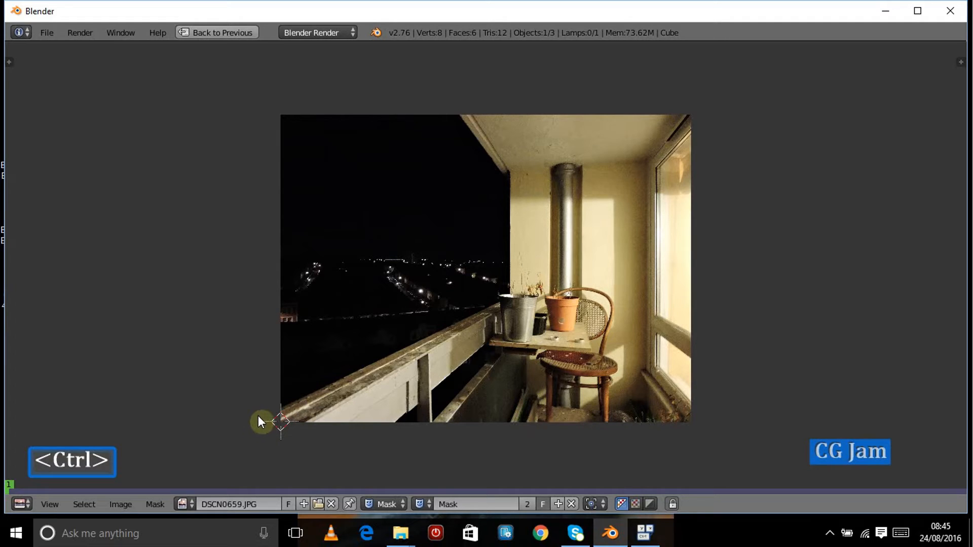
{"action": "left_click", "coordinate": [258, 415], "text": "ctrl"}
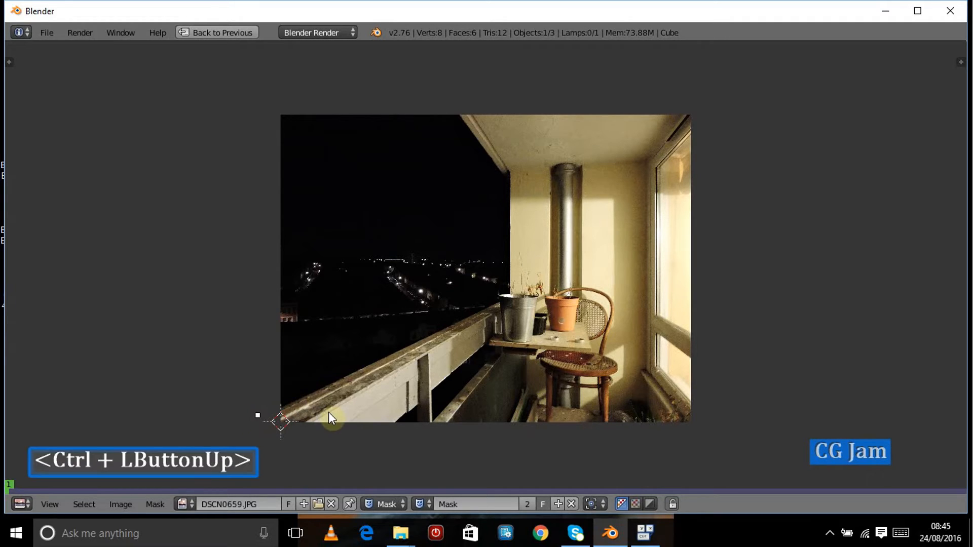
{"action": "scroll", "coordinate": [509, 346], "scroll_direction": "up", "scroll_amount": 3}
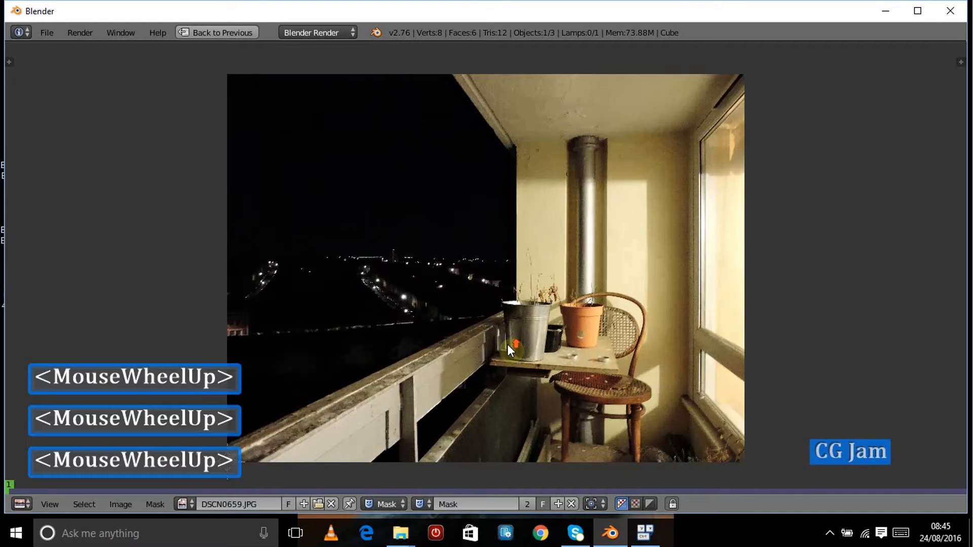
{"action": "left_click", "coordinate": [510, 335], "text": "ctrl"}
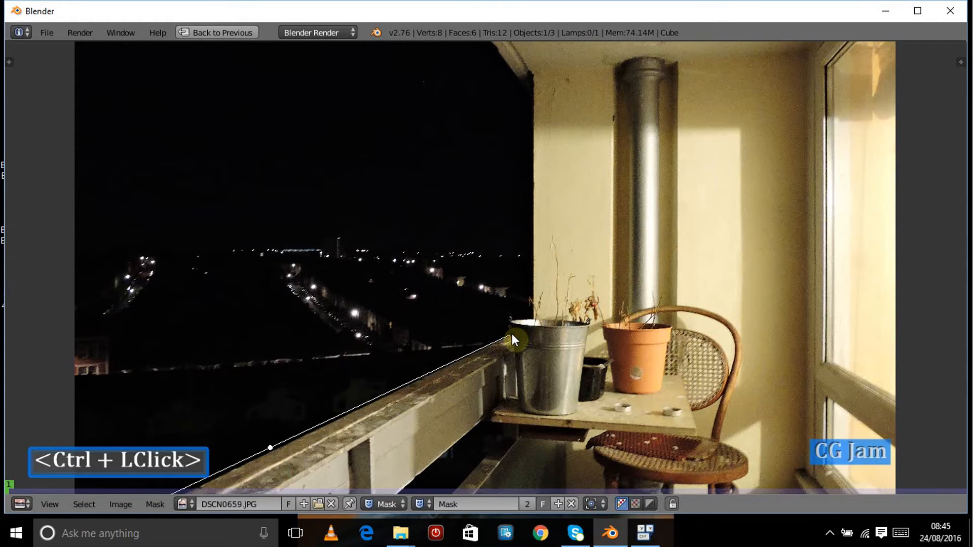
{"action": "left_click", "coordinate": [511, 322], "text": "ctrl"}
{"action": "left_click", "coordinate": [532, 96], "text": "ctrl"}
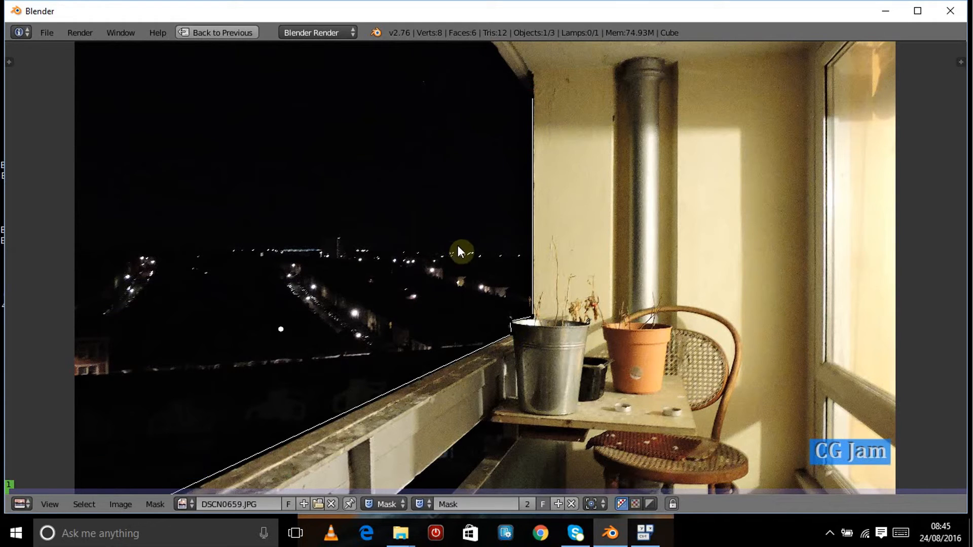
Step: Continue the mask outline with points at the ceiling corner and beyond the image's top-left
{"action": "scroll", "coordinate": [459, 248], "scroll_direction": "down", "scroll_amount": 1, "text": "ctrl"}
{"action": "left_click", "coordinate": [445, 163]}
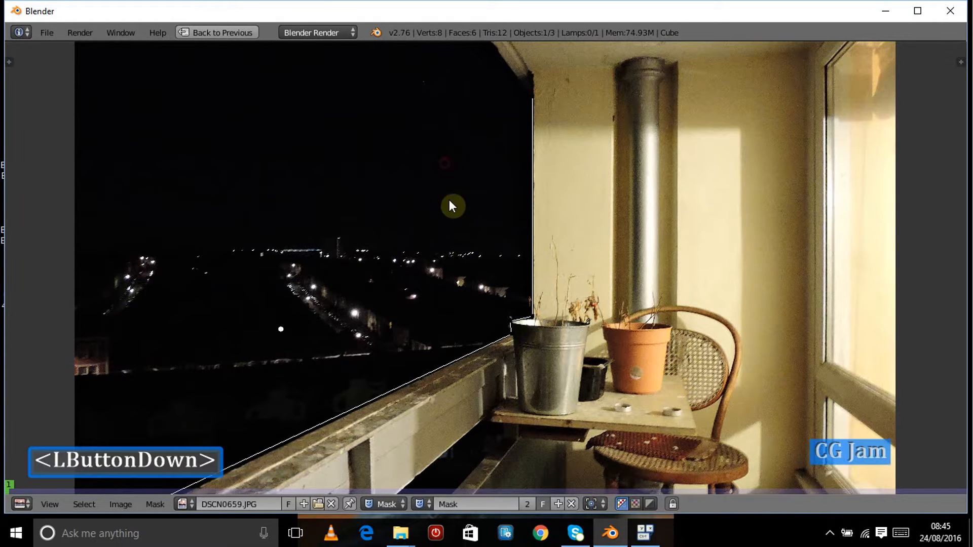
{"action": "middle_click_drag", "start_coordinate": [449, 274], "coordinate": [485, 378]}
{"action": "left_click", "coordinate": [466, 83], "text": "ctrl"}
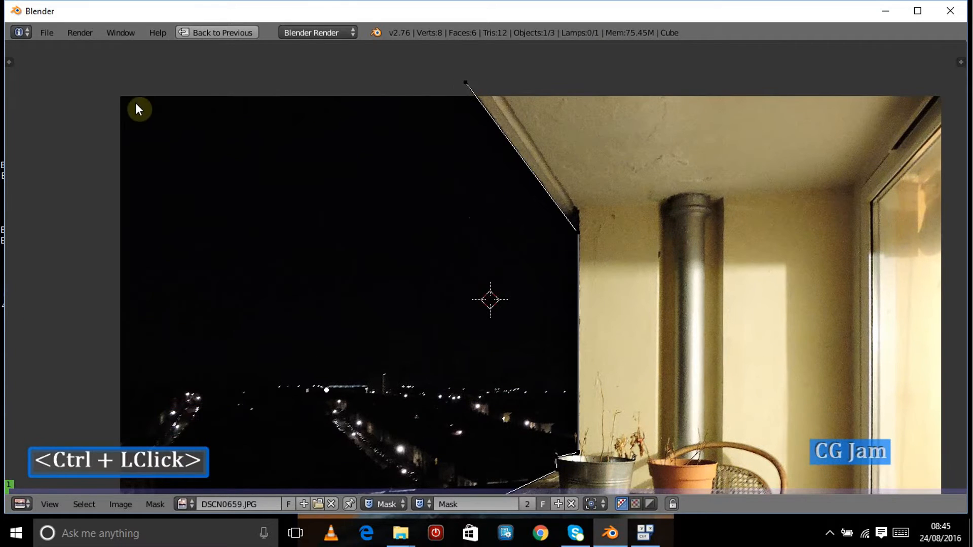
{"action": "left_click", "coordinate": [113, 71], "text": "ctrl"}
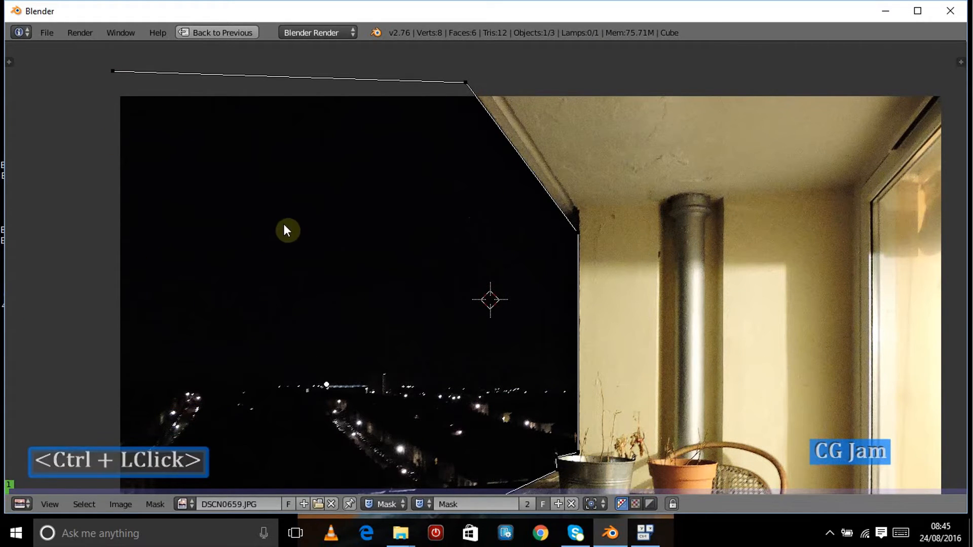
Step: Add a point on the left side of the image and close the mask shape
{"action": "scroll", "coordinate": [363, 213], "scroll_direction": "down", "scroll_amount": 3}
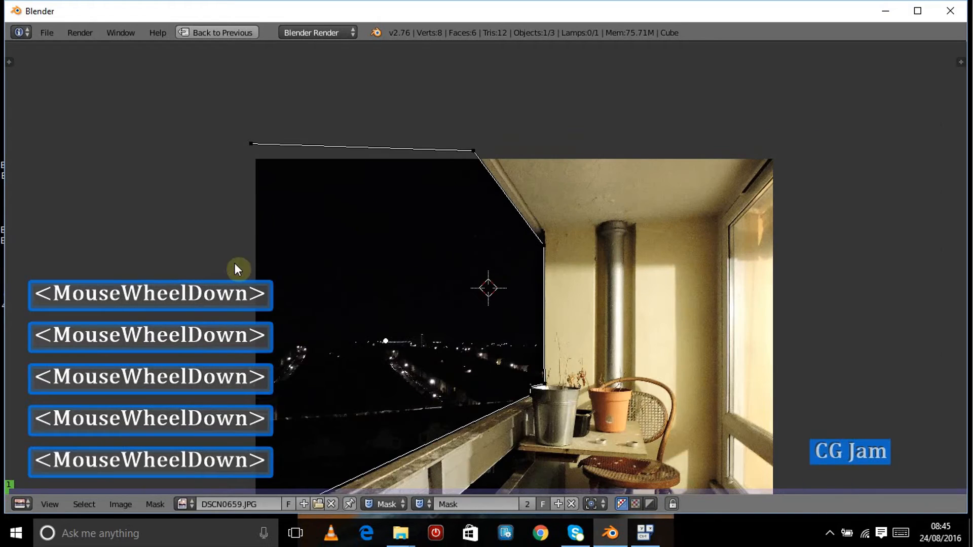
{"action": "scroll", "coordinate": [411, 299], "scroll_direction": "up", "scroll_amount": 1}
{"action": "scroll", "coordinate": [481, 335], "scroll_direction": "down", "scroll_amount": 2}
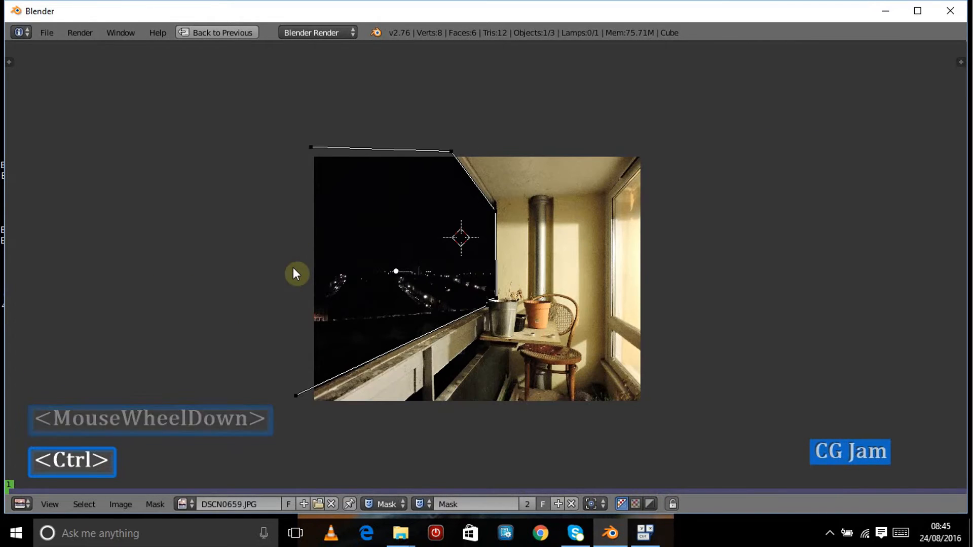
{"action": "right_click", "coordinate": [301, 264], "text": "ctrl"}
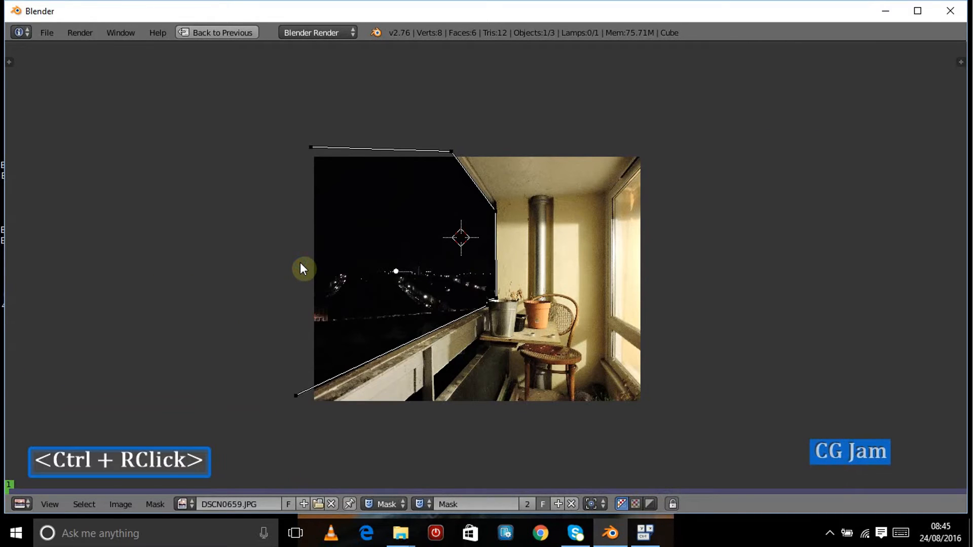
{"action": "left_click", "coordinate": [300, 262], "text": "ctrl"}
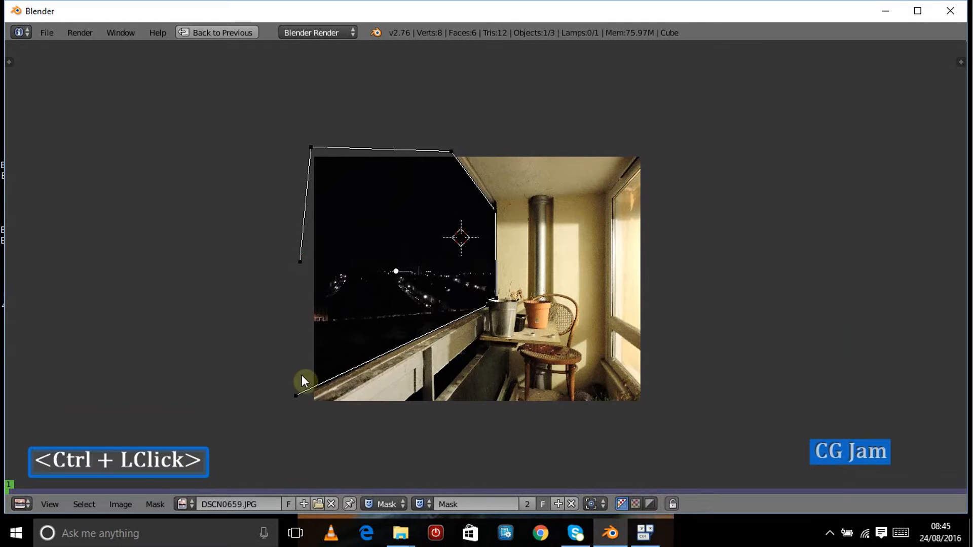
{"action": "double_click", "coordinate": [300, 262], "text": "ctrl"}
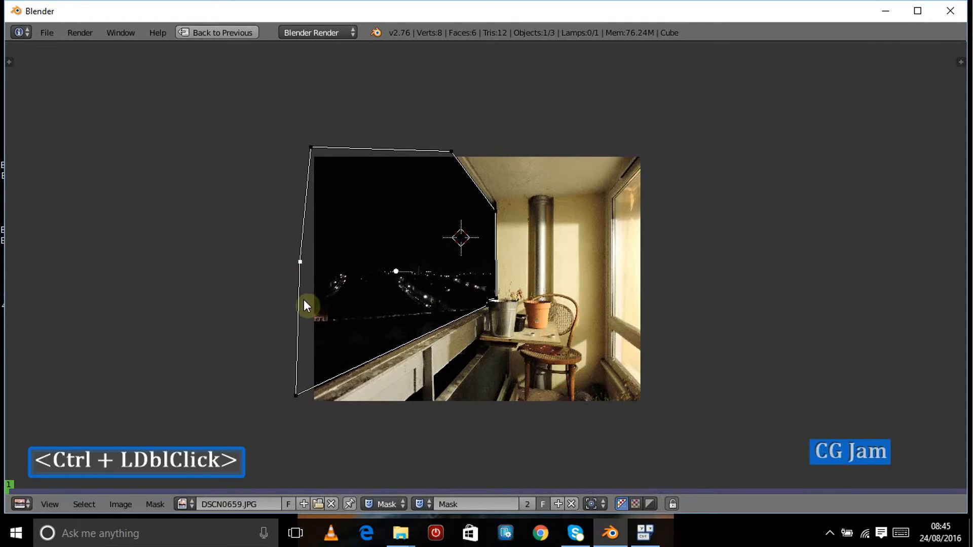
Step: Refine the mask point at the top of the bucket so it follows the railing and wall edge
{"action": "scroll", "coordinate": [320, 434], "scroll_direction": "up", "scroll_amount": 3}
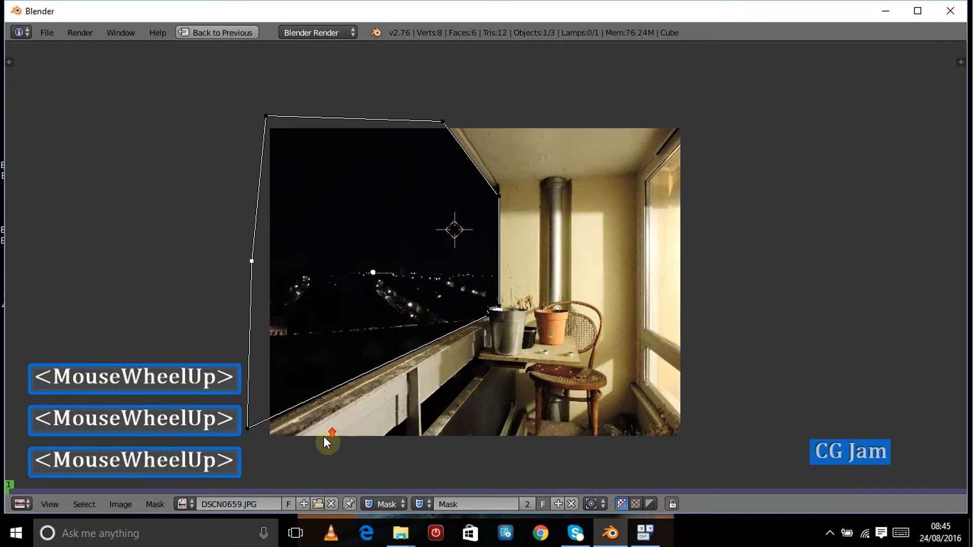
{"action": "middle_click_drag", "start_coordinate": [409, 328], "coordinate": [442, 297], "text": "ctrl"}
{"action": "middle_click_drag", "start_coordinate": [243, 421], "coordinate": [392, 287]}
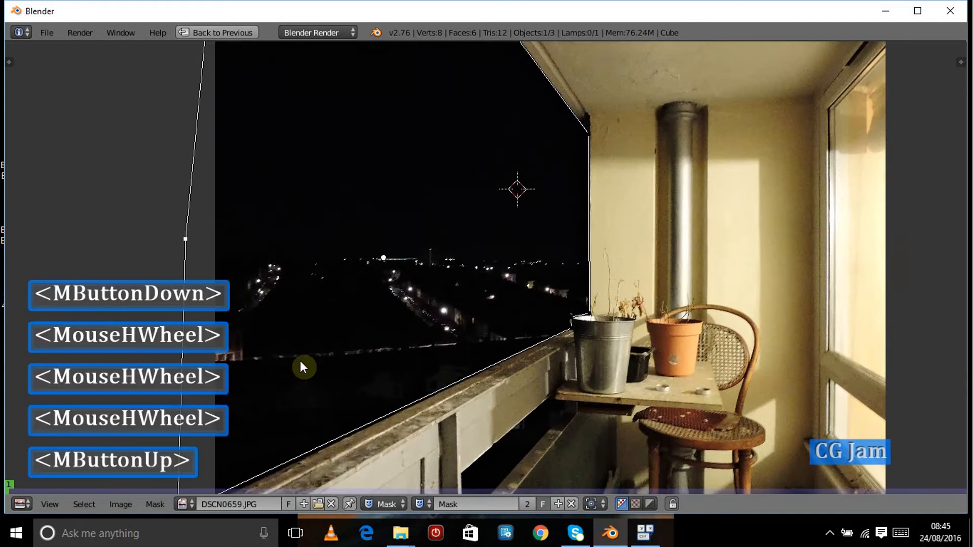
{"action": "left_click_drag", "start_coordinate": [265, 375], "coordinate": [273, 379]}
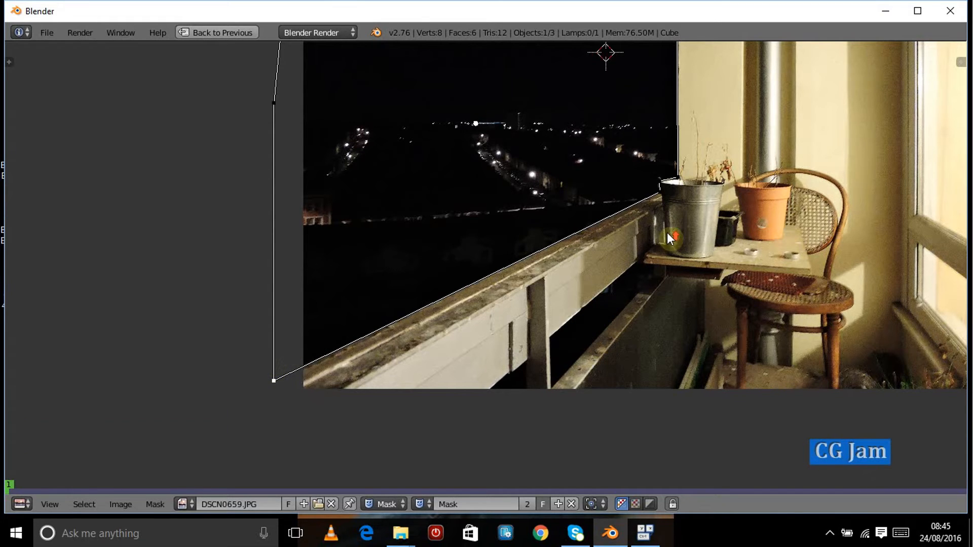
{"action": "scroll", "coordinate": [667, 232], "scroll_direction": "up", "scroll_amount": 5}
{"action": "middle_click_drag", "start_coordinate": [755, 226], "coordinate": [501, 270]}
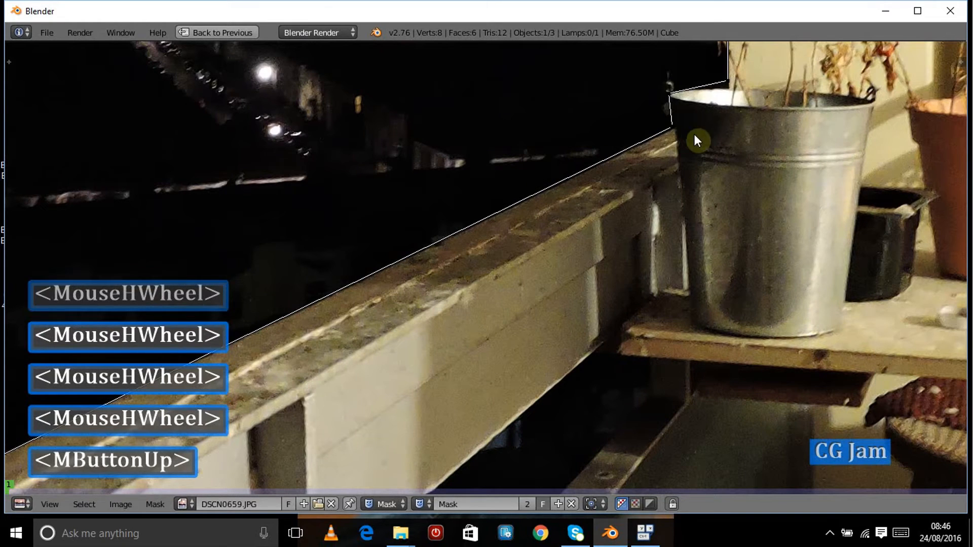
{"action": "left_click_drag", "start_coordinate": [677, 129], "coordinate": [674, 128]}
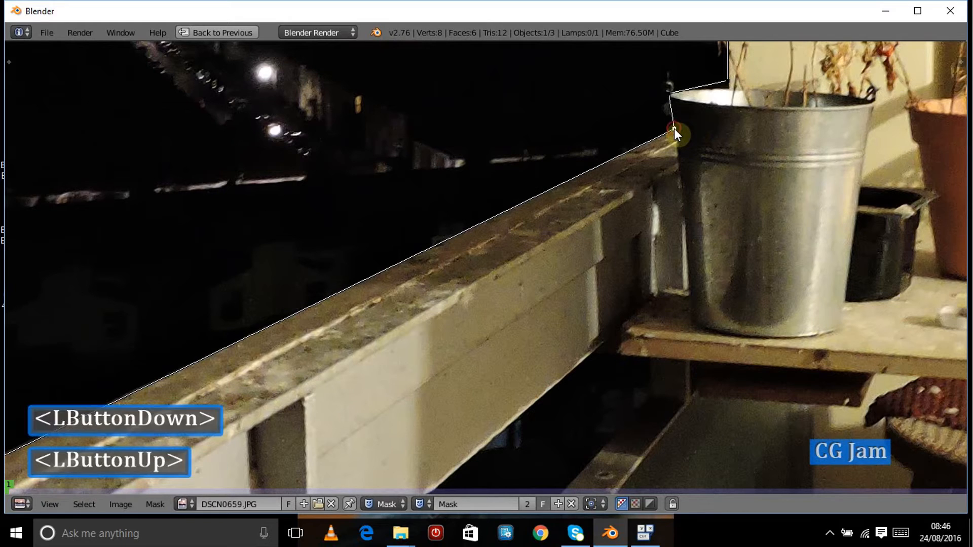
{"action": "left_click", "coordinate": [727, 79]}
{"action": "left_click_drag", "start_coordinate": [728, 81], "coordinate": [729, 90]}
{"action": "middle_click_drag", "start_coordinate": [736, 257], "coordinate": [737, 258]}
{"action": "middle_click_drag", "start_coordinate": [791, 117], "coordinate": [786, 357]}
{"action": "middle_click_drag", "start_coordinate": [777, 181], "coordinate": [774, 375]}
{"action": "left_click_drag", "start_coordinate": [628, 86], "coordinate": [629, 86]}
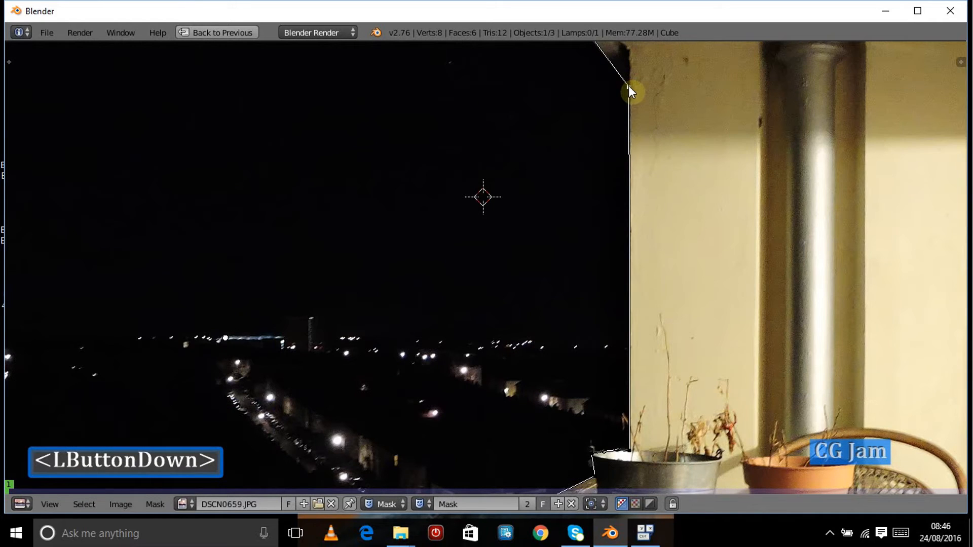
Step: Adjust the mask point at the top edge above the ceiling corner
{"action": "scroll", "coordinate": [473, 147], "scroll_direction": "down", "scroll_amount": 1}
{"action": "scroll", "coordinate": [456, 145], "scroll_direction": "down", "scroll_amount": 3}
{"action": "middle_click_drag", "start_coordinate": [425, 139], "coordinate": [497, 279]}
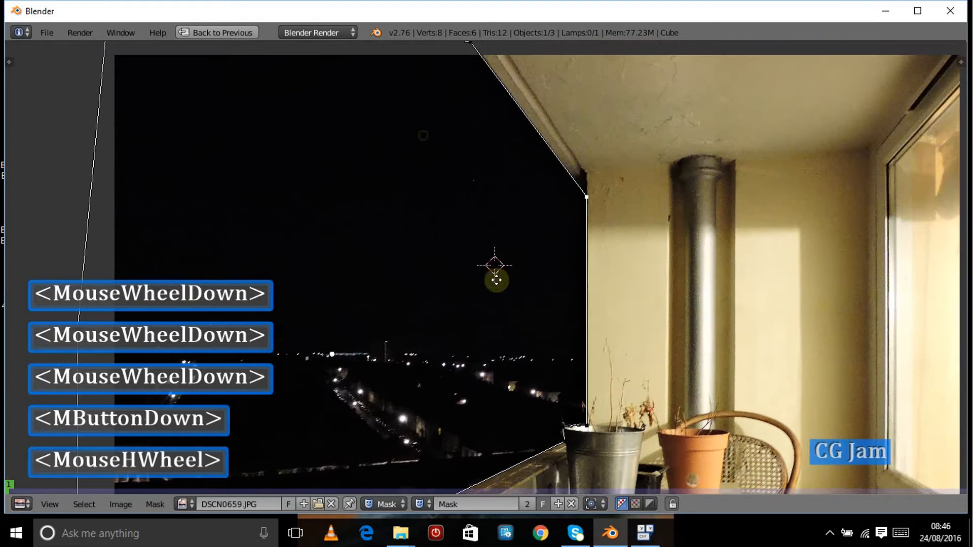
{"action": "middle_click_drag", "start_coordinate": [569, 177], "coordinate": [578, 120]}
{"action": "scroll", "coordinate": [590, 119], "scroll_direction": "up", "scroll_amount": 5}
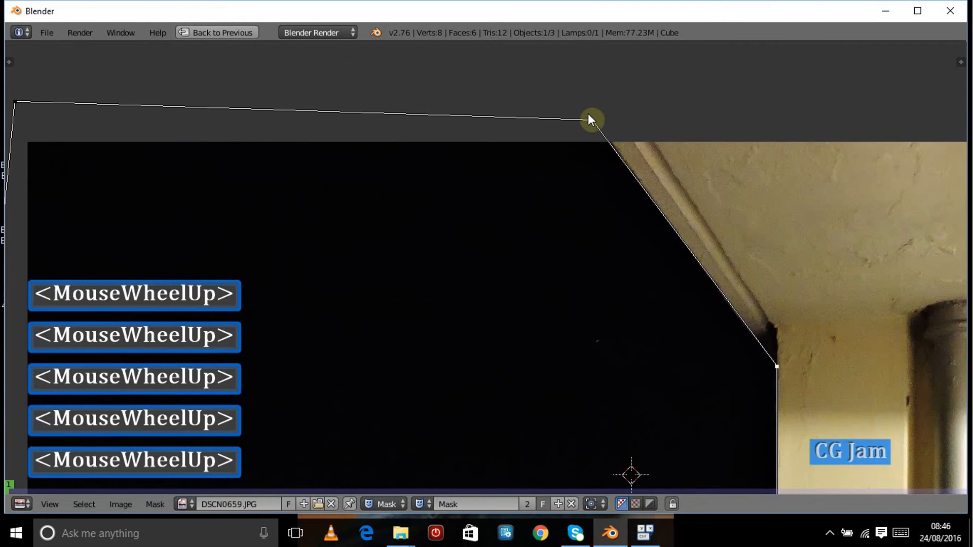
{"action": "left_click", "coordinate": [592, 119]}
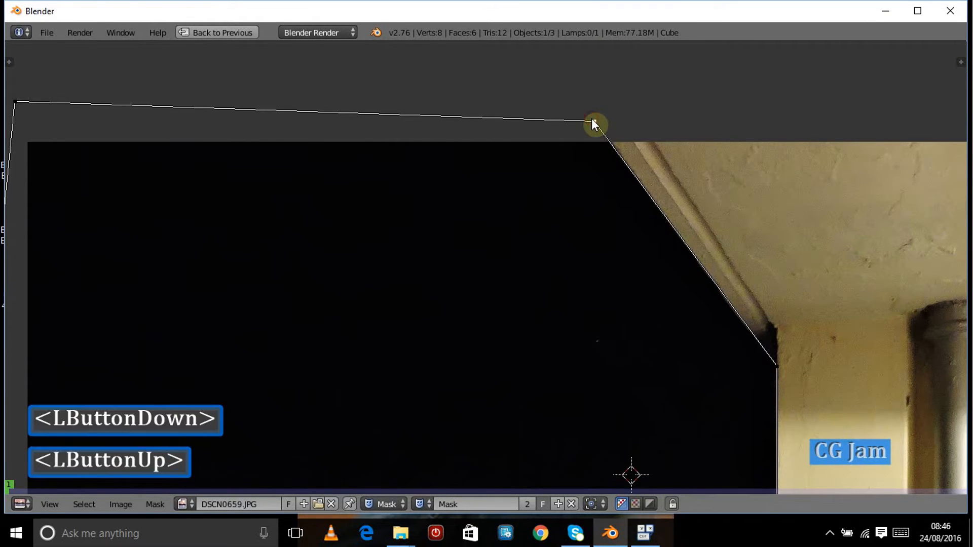
{"action": "scroll", "coordinate": [602, 289], "scroll_direction": "down", "scroll_amount": 6}
{"action": "middle_click_drag", "start_coordinate": [599, 234], "coordinate": [540, 112]}
{"action": "middle_click_drag", "start_coordinate": [555, 343], "coordinate": [561, 211]}
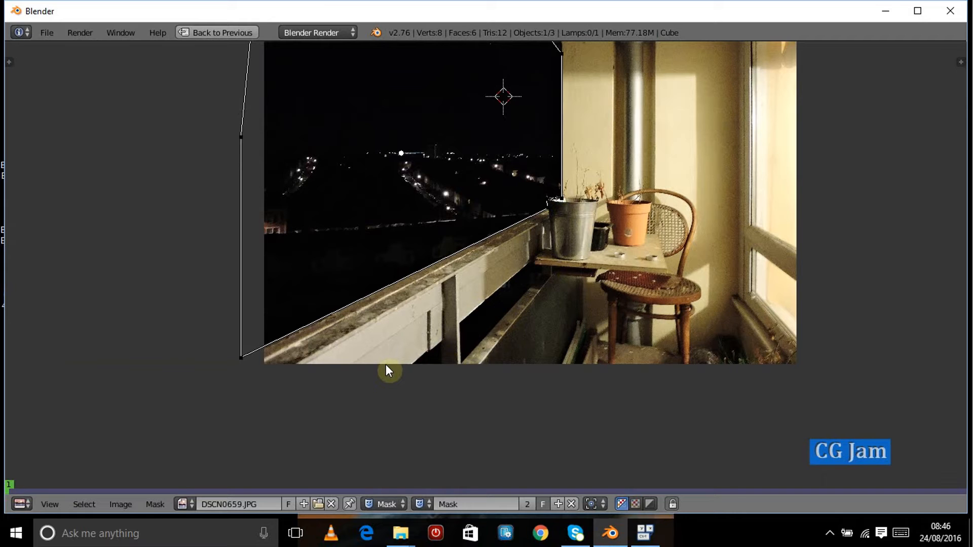
Step: Return to the compositing layout, maximize the node editor and move the Mask node lower down
{"action": "key", "text": "ctrl+Down"}
{"action": "scroll", "coordinate": [235, 384], "scroll_direction": "down", "scroll_amount": 3}
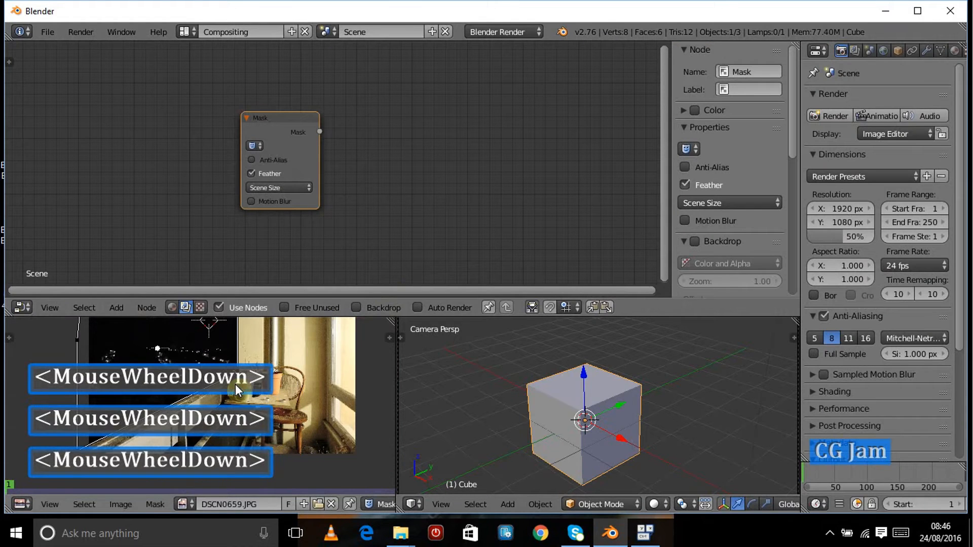
{"action": "left_click_drag", "start_coordinate": [278, 125], "coordinate": [279, 146]}
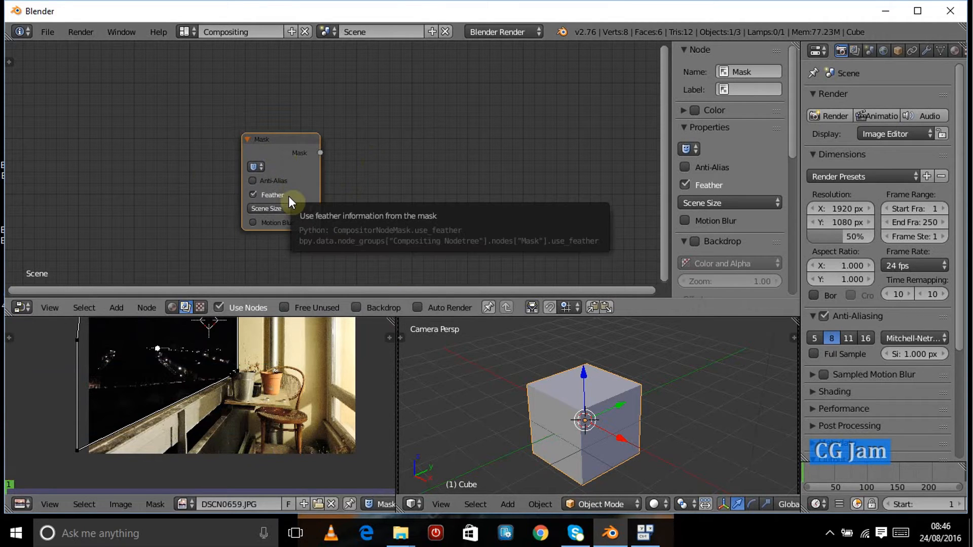
{"action": "key", "text": "ctrl+Up"}
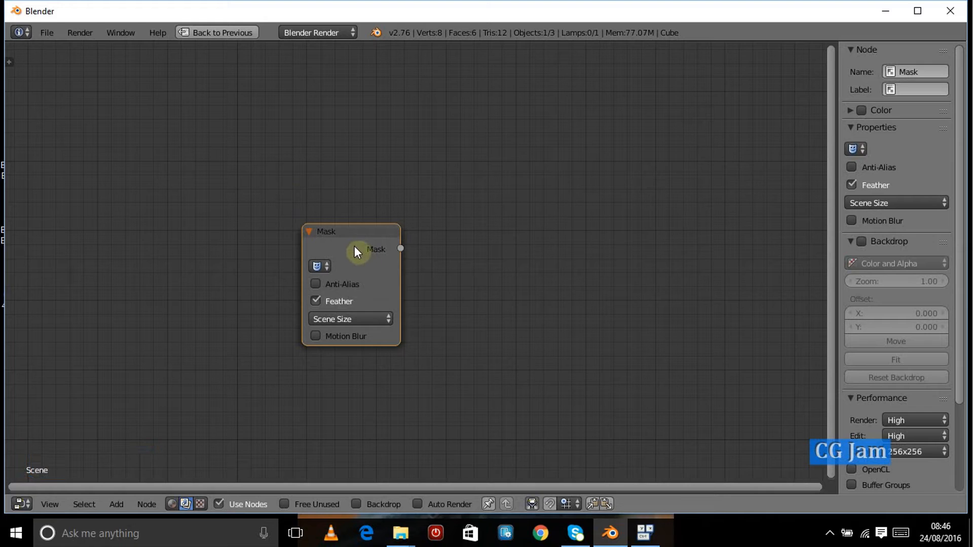
{"action": "left_click_drag", "start_coordinate": [354, 247], "coordinate": [325, 341]}
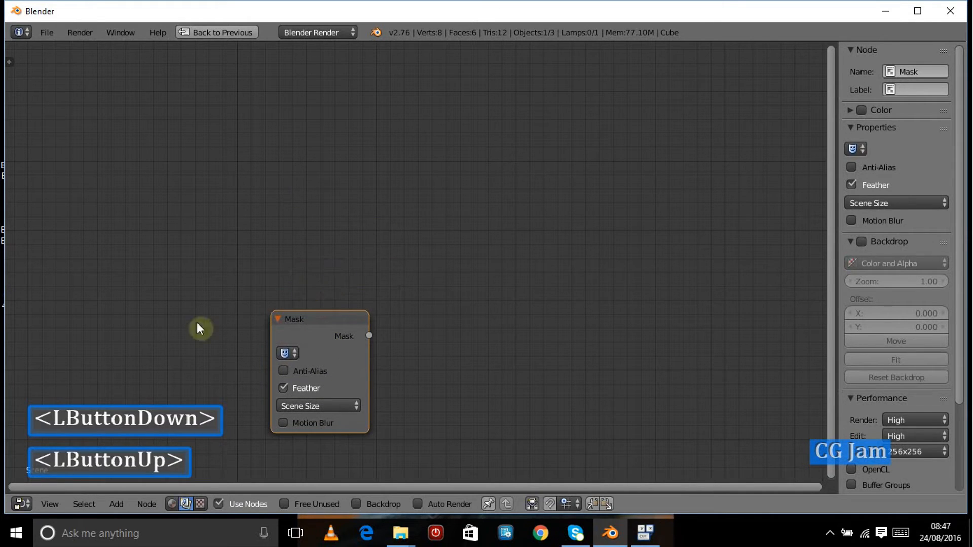
Step: Add an Image input node and place a duplicate of it beside the original
{"action": "key", "text": "shift+a"}
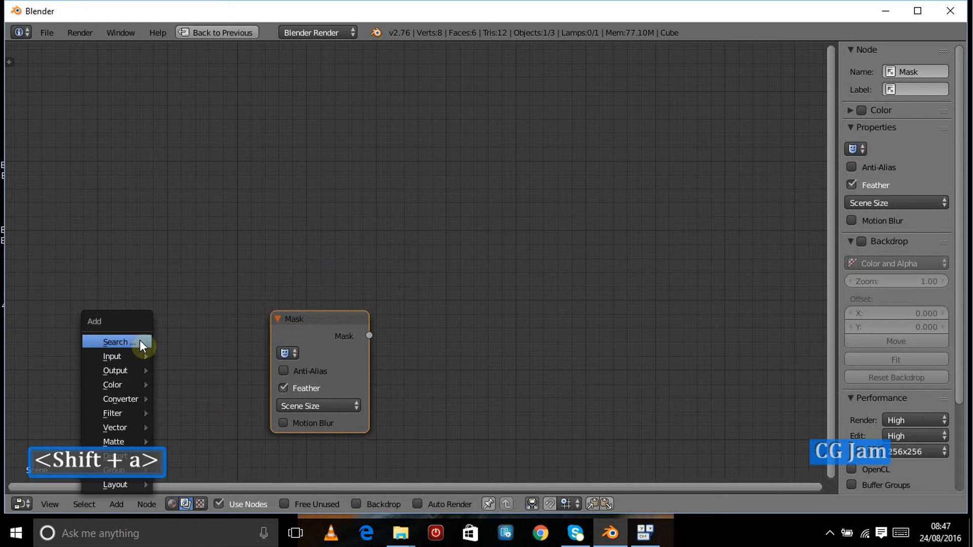
{"action": "mouse_move", "coordinate": [135, 356]}
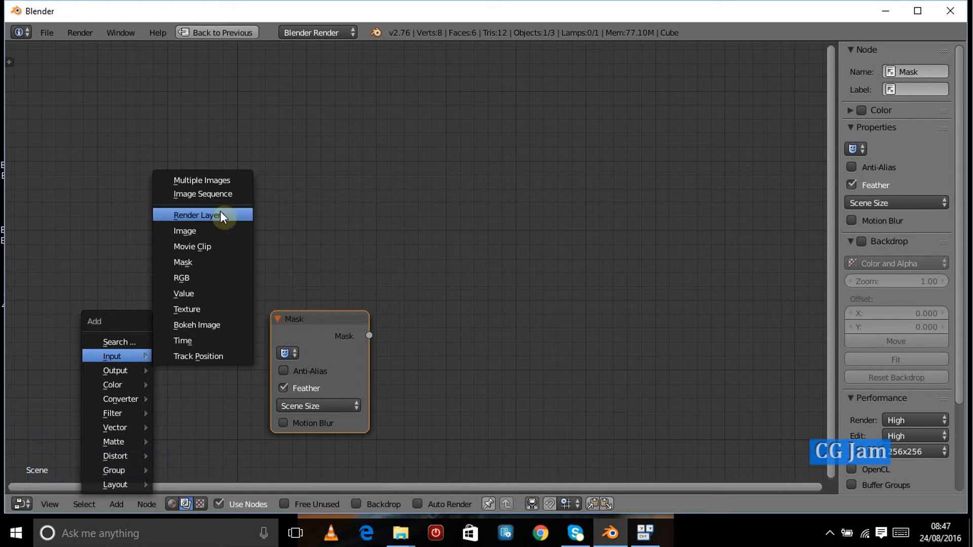
{"action": "left_click", "coordinate": [219, 231]}
{"action": "left_click", "coordinate": [266, 181]}
{"action": "key", "text": "shift+d"}
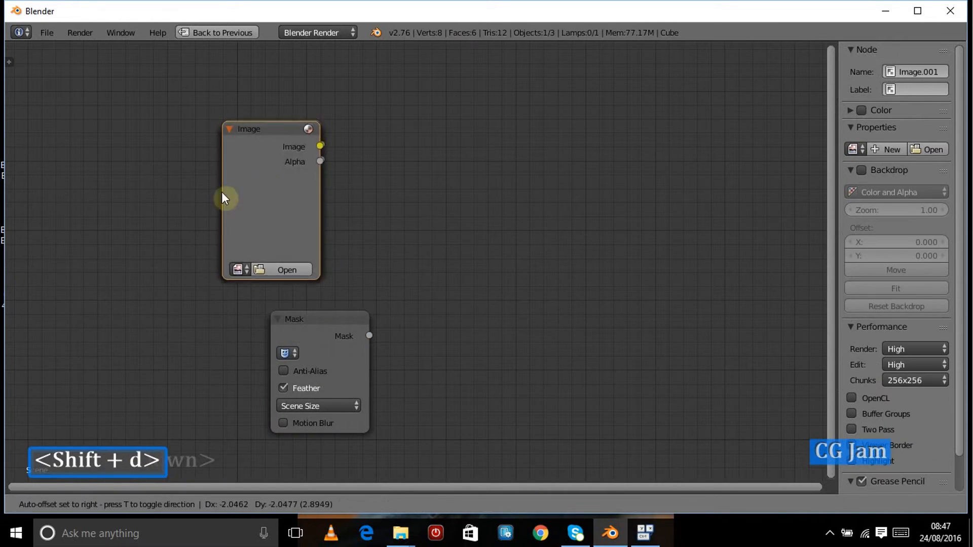
{"action": "left_click", "coordinate": [124, 187]}
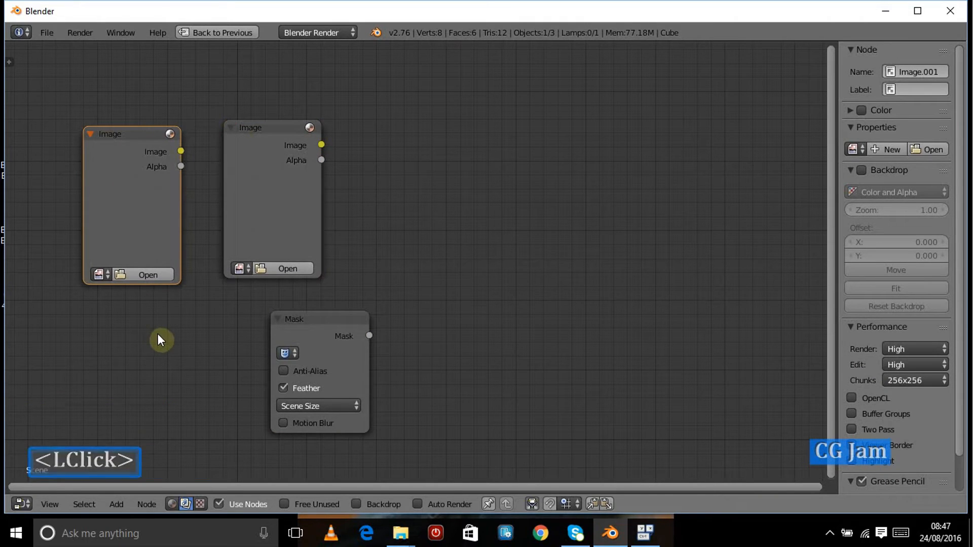
Step: Move the Mask node aside, stack the duplicate Image node under the first, and load DSCN0659.JPG into the upper Image node
{"action": "left_click_drag", "start_coordinate": [355, 331], "coordinate": [506, 354]}
{"action": "left_click", "coordinate": [112, 165]}
{"action": "left_click_drag", "start_coordinate": [112, 165], "coordinate": [251, 331]}
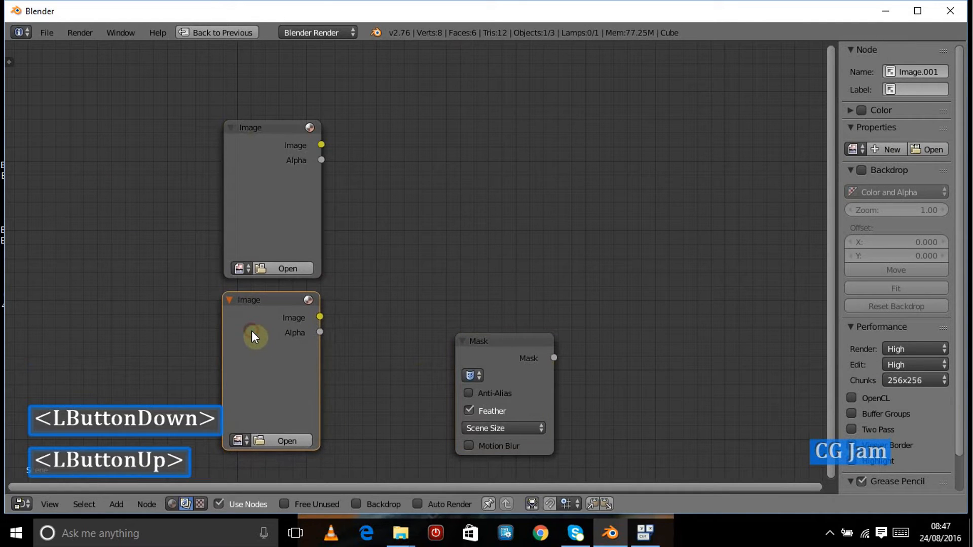
{"action": "left_click", "coordinate": [239, 269]}
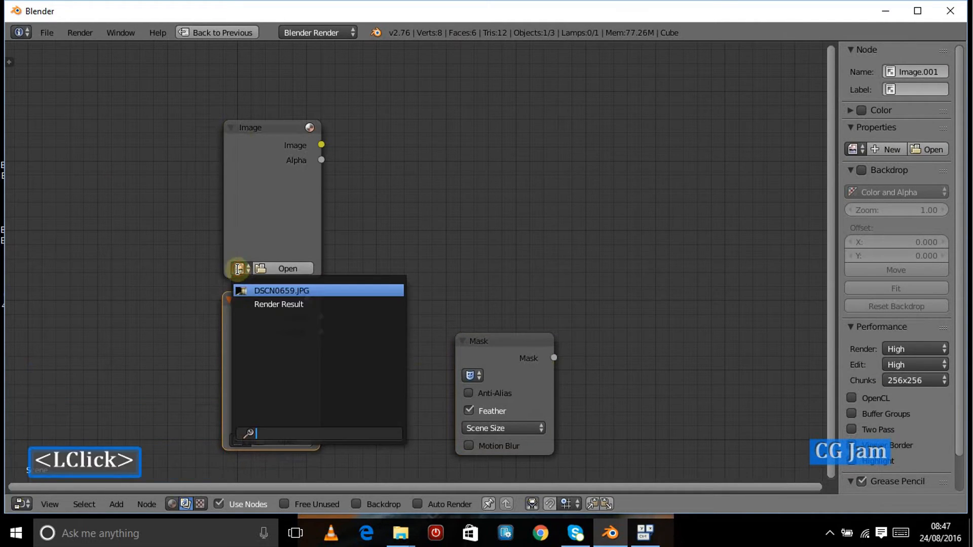
{"action": "left_click", "coordinate": [246, 288]}
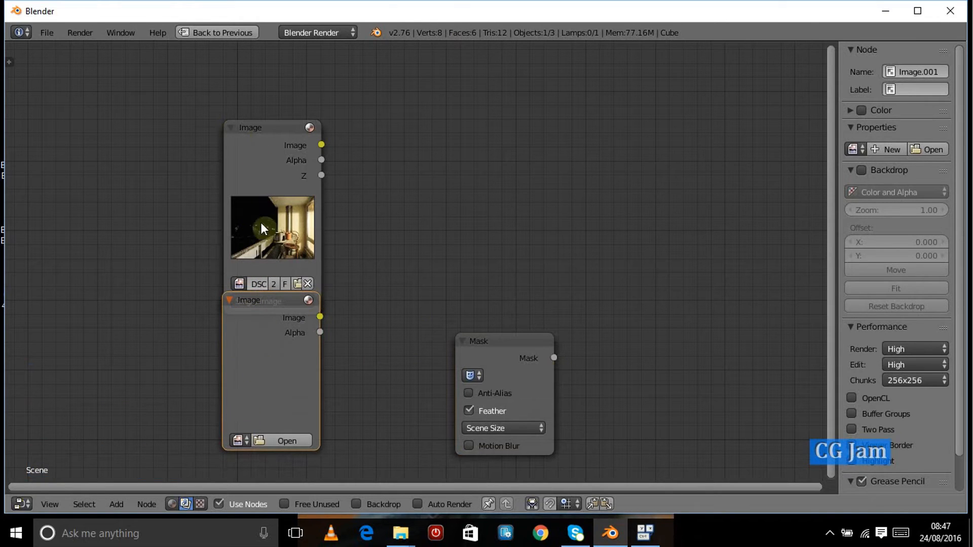
Step: Open DSCI0084.JPG from the Desktop into the lower Image node
{"action": "left_click", "coordinate": [237, 441]}
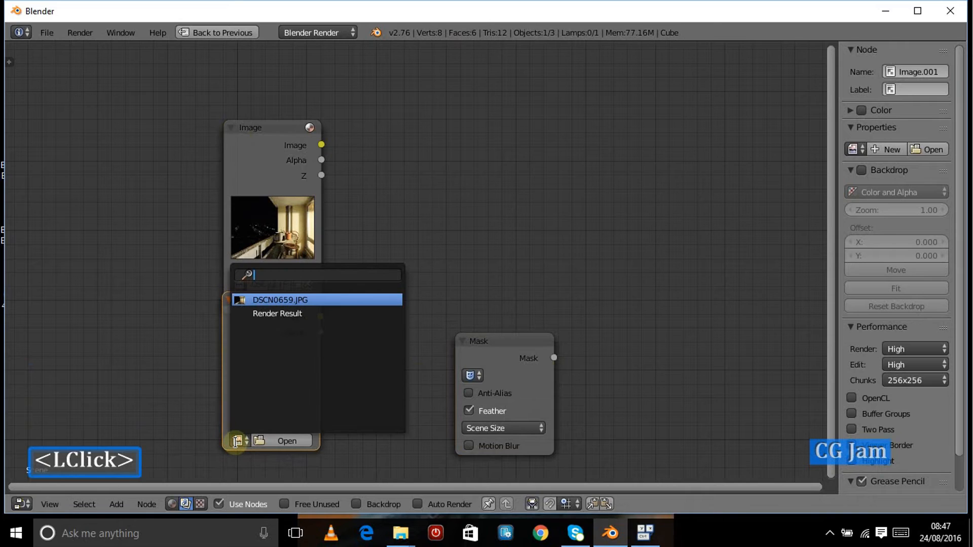
{"action": "left_click", "coordinate": [283, 440]}
{"action": "left_click", "coordinate": [283, 440]}
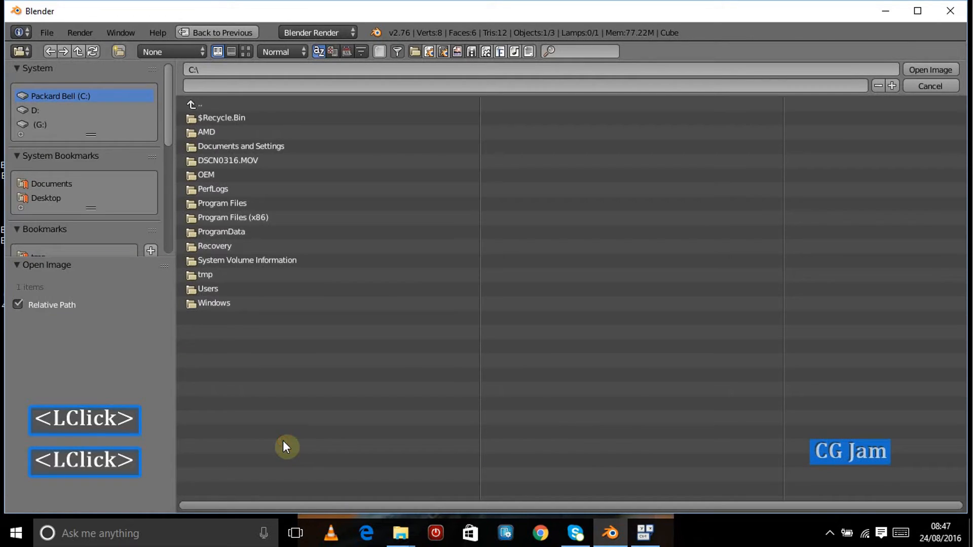
{"action": "left_click", "coordinate": [51, 199]}
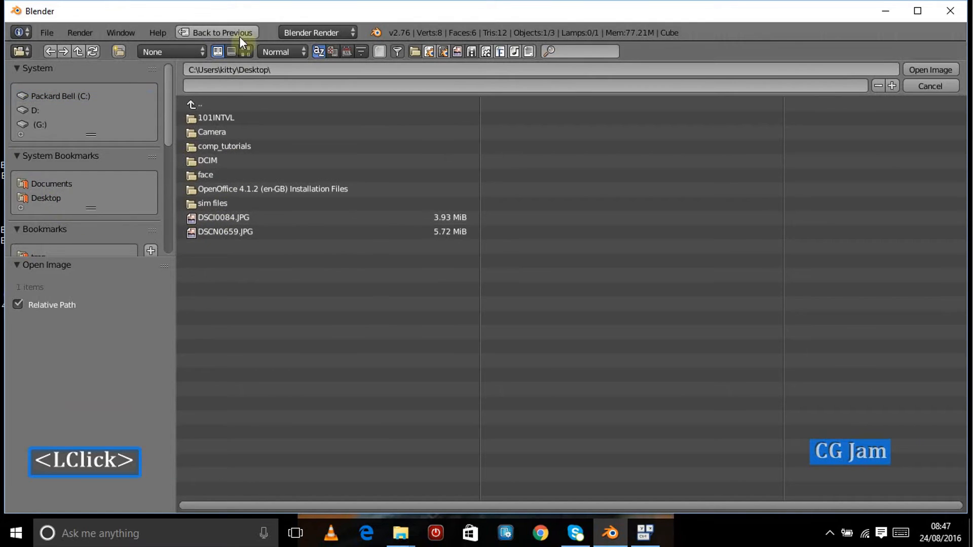
{"action": "left_click", "coordinate": [245, 51]}
{"action": "left_click", "coordinate": [324, 260]}
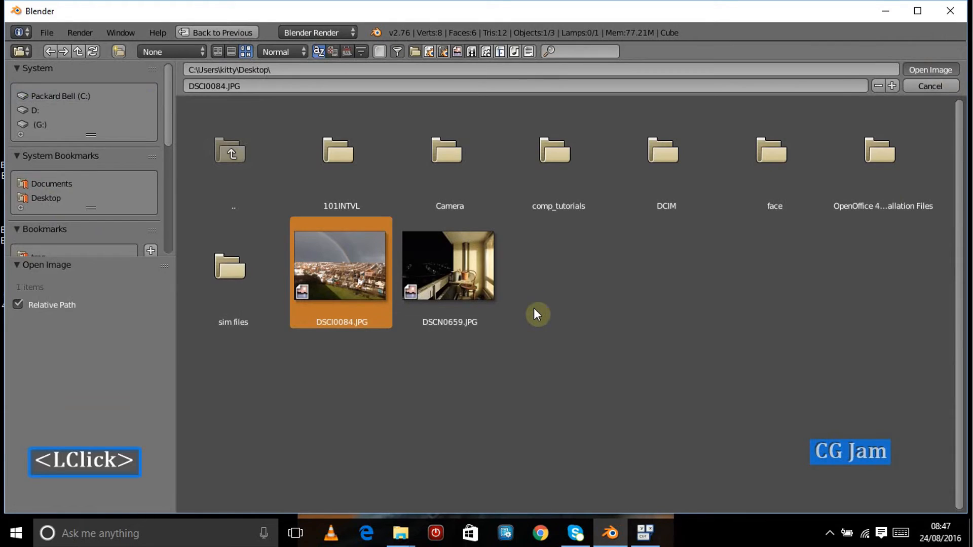
{"action": "key", "text": "Return"}
Step: Nudge both Image nodes into place and add a Mix node to their right
{"action": "left_click_drag", "start_coordinate": [276, 146], "coordinate": [268, 105]}
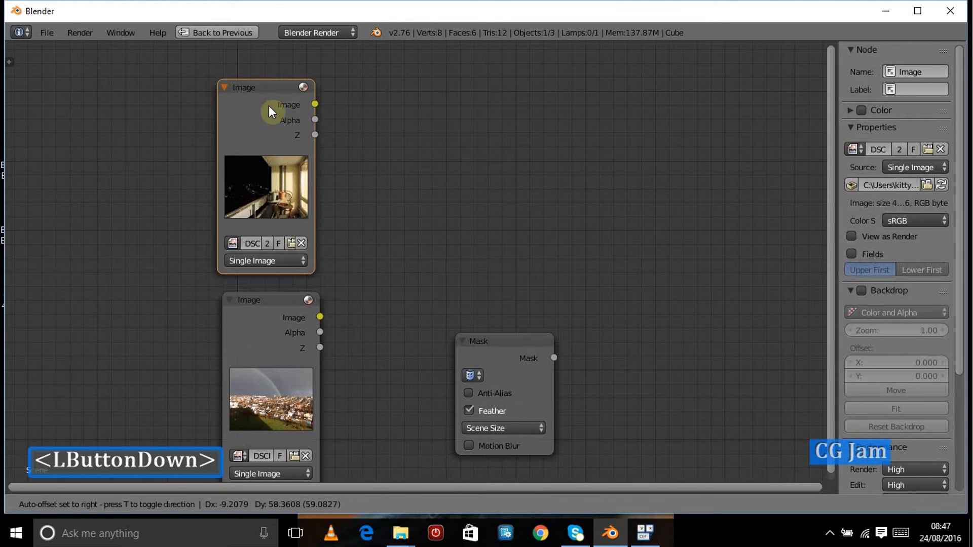
{"action": "left_click_drag", "start_coordinate": [271, 343], "coordinate": [263, 331]}
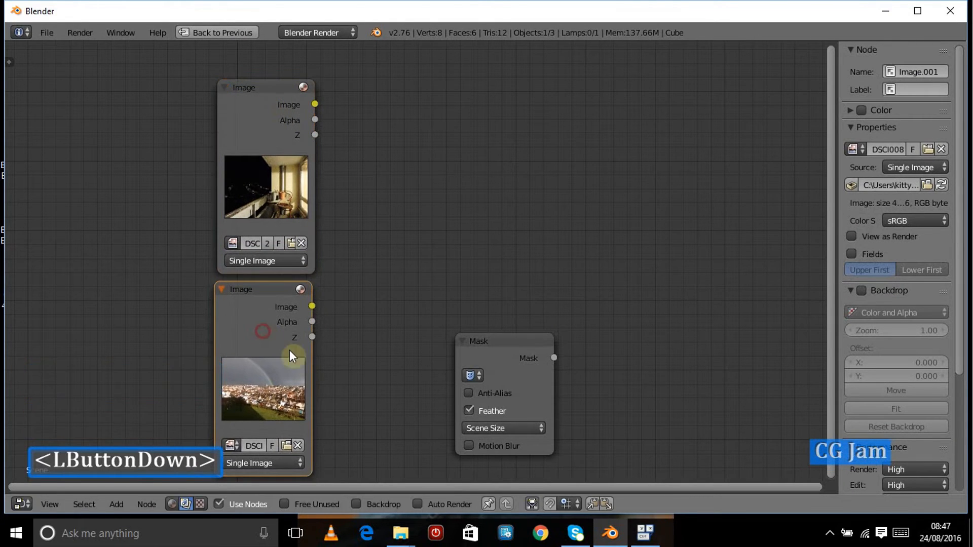
{"action": "key", "text": "shift+a"}
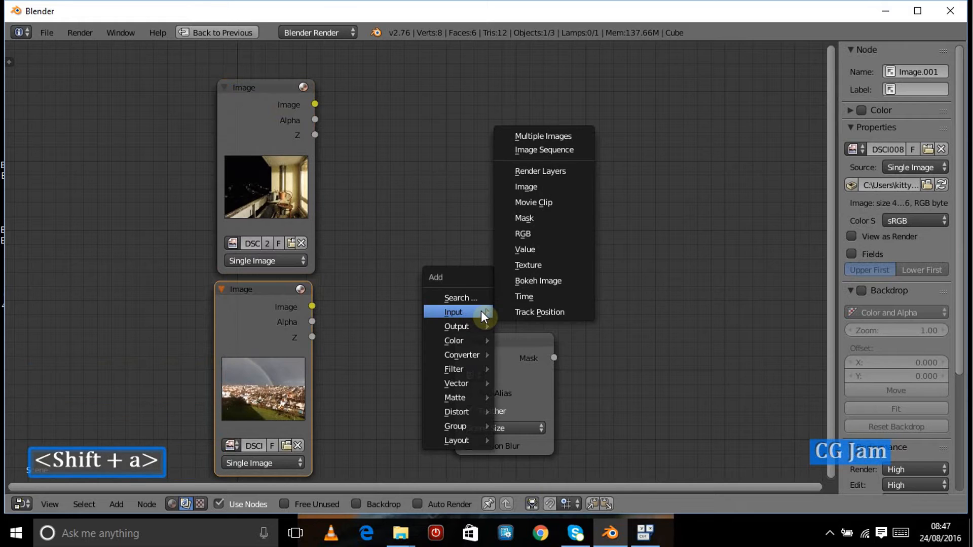
{"action": "mouse_move", "coordinate": [455, 340]}
{"action": "left_click", "coordinate": [526, 167]}
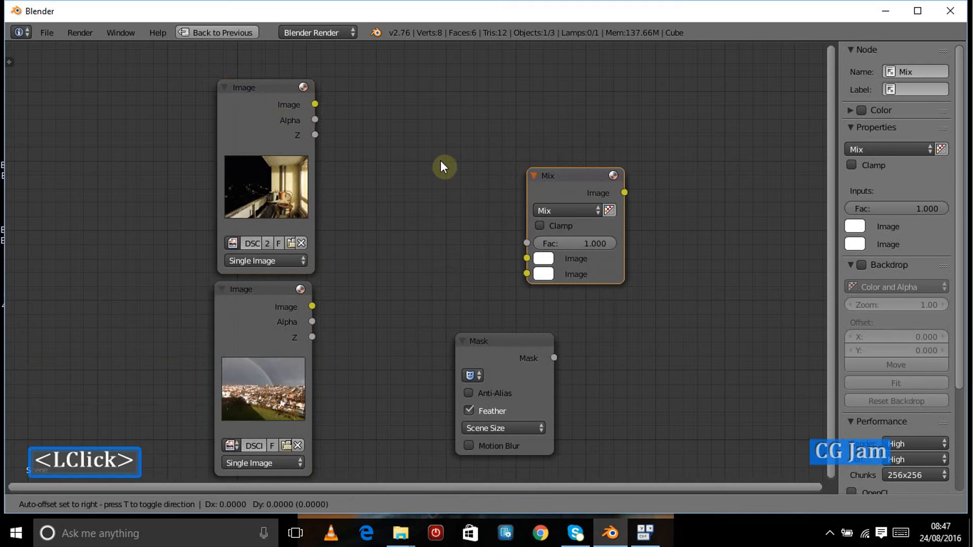
{"action": "left_click", "coordinate": [423, 123]}
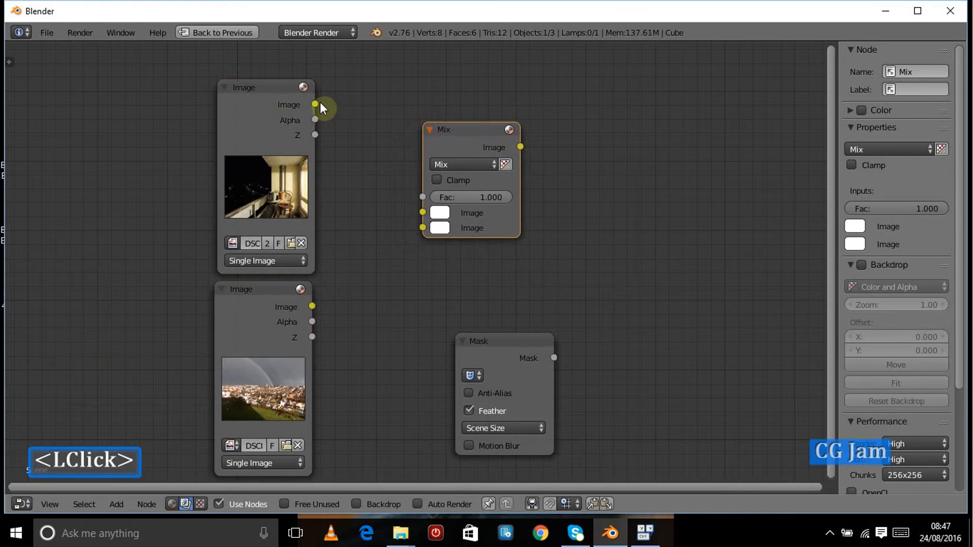
Step: Wire both Image outputs into the Mix node's Image inputs and the Mask output into its Fac input
{"action": "left_click_drag", "start_coordinate": [316, 104], "coordinate": [422, 212]}
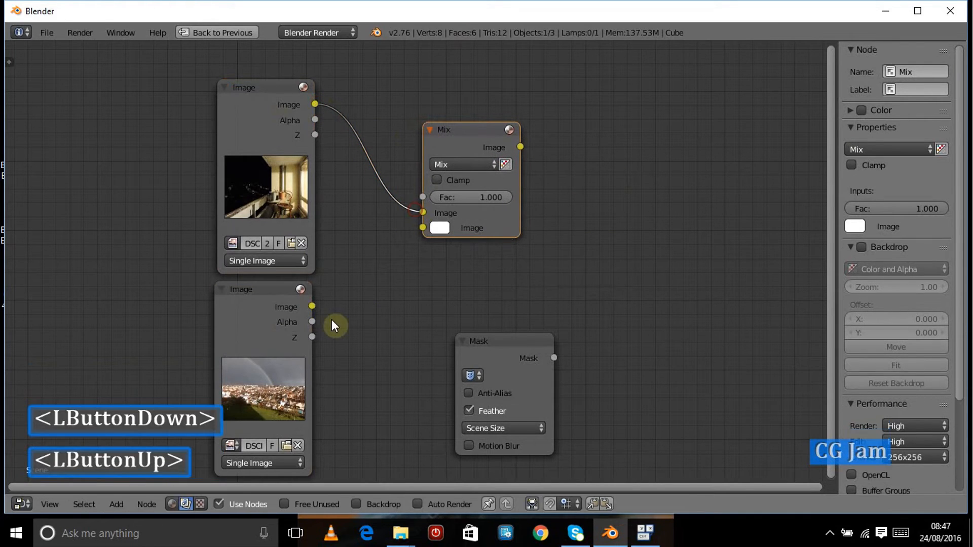
{"action": "left_click_drag", "start_coordinate": [312, 305], "coordinate": [422, 227]}
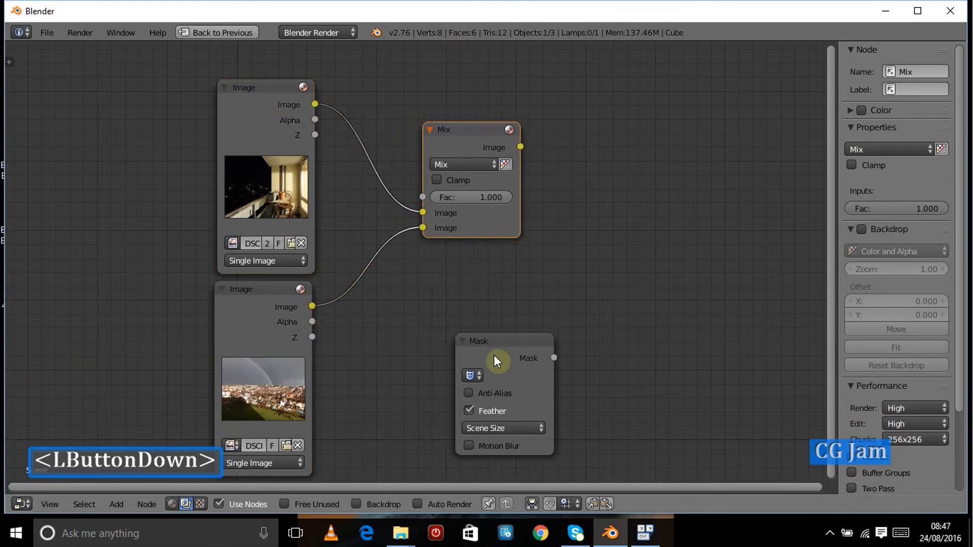
{"action": "left_click", "coordinate": [493, 356]}
{"action": "left_click_drag", "start_coordinate": [481, 357], "coordinate": [421, 192]}
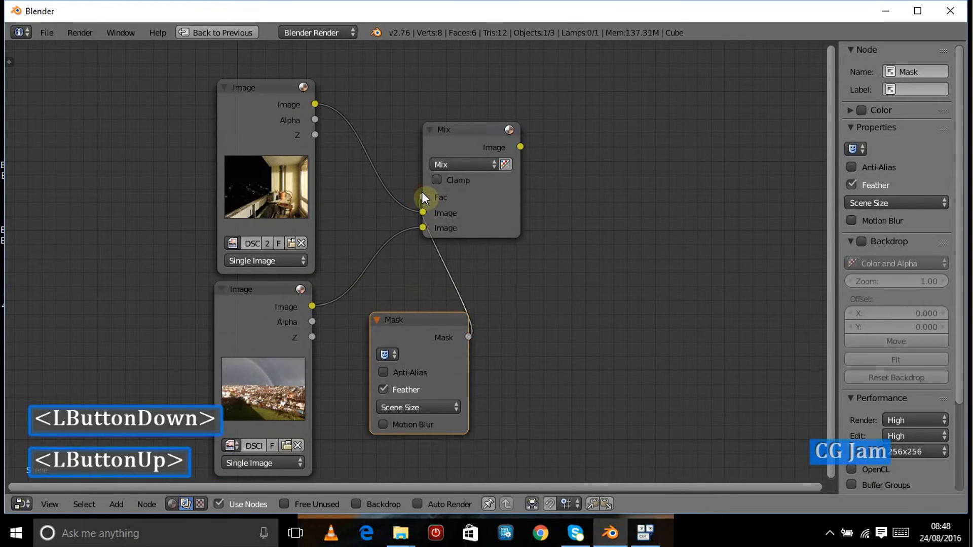
Step: Connect the Mix output to a Viewer node and turn on the backdrop
{"action": "left_click", "coordinate": [459, 149], "text": "ctrl+shift"}
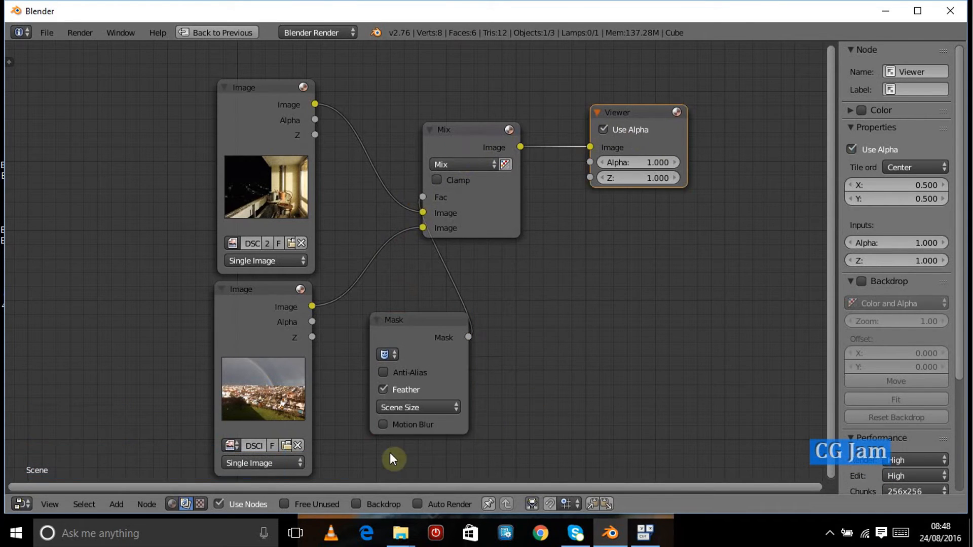
{"action": "left_click", "coordinate": [353, 505]}
{"action": "left_click", "coordinate": [357, 504]}
Step: Zoom the node view and the backdrop out so the whole photo fits, with backdrop zoom 0.28
{"action": "scroll", "coordinate": [609, 275], "scroll_direction": "down", "scroll_amount": 2}
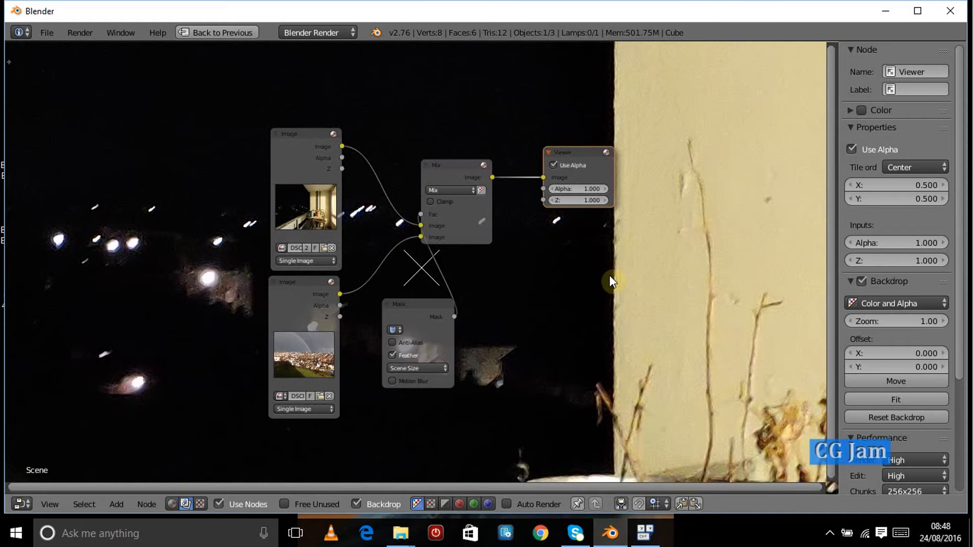
{"action": "scroll", "coordinate": [582, 261], "scroll_direction": "down", "scroll_amount": 4}
{"action": "scroll", "coordinate": [580, 324], "scroll_direction": "up", "scroll_amount": 4}
{"action": "scroll", "coordinate": [577, 325], "scroll_direction": "down", "scroll_amount": 2}
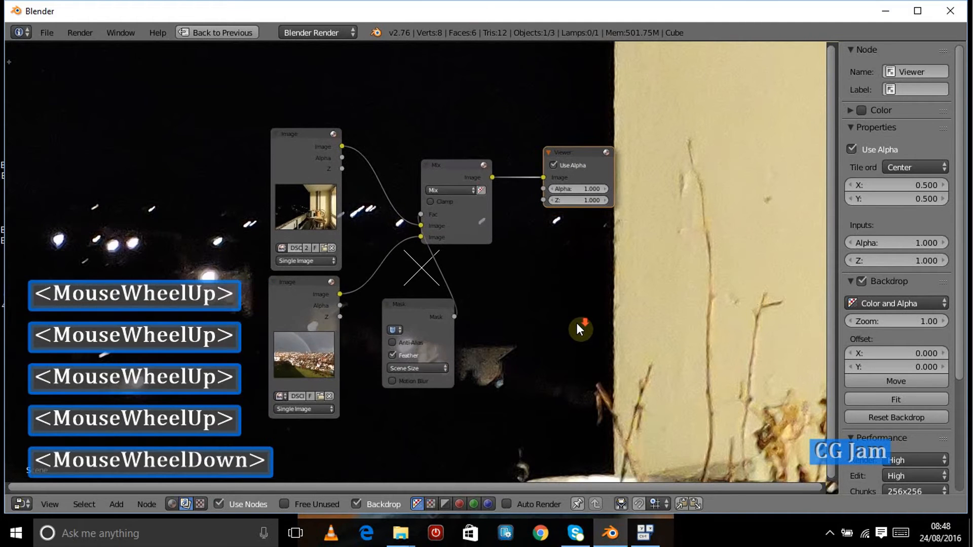
{"action": "key", "text": "v"}
{"action": "key", "text": "v"}
{"action": "key", "text": "v"}
{"action": "key", "text": "v"}
{"action": "key", "text": "v"}
{"action": "key", "text": "v"}
{"action": "key", "text": "v"}
{"action": "key", "text": "v"}
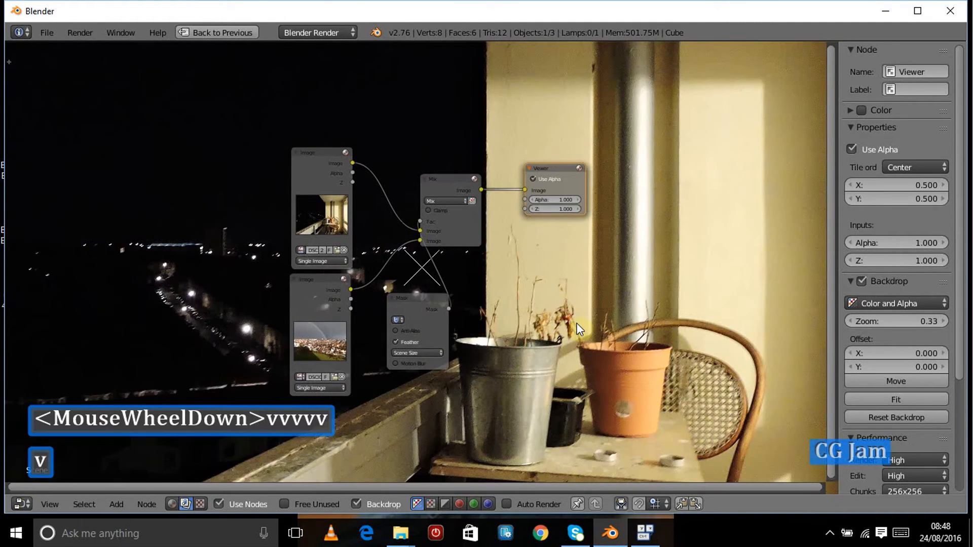
{"action": "key", "text": "v"}
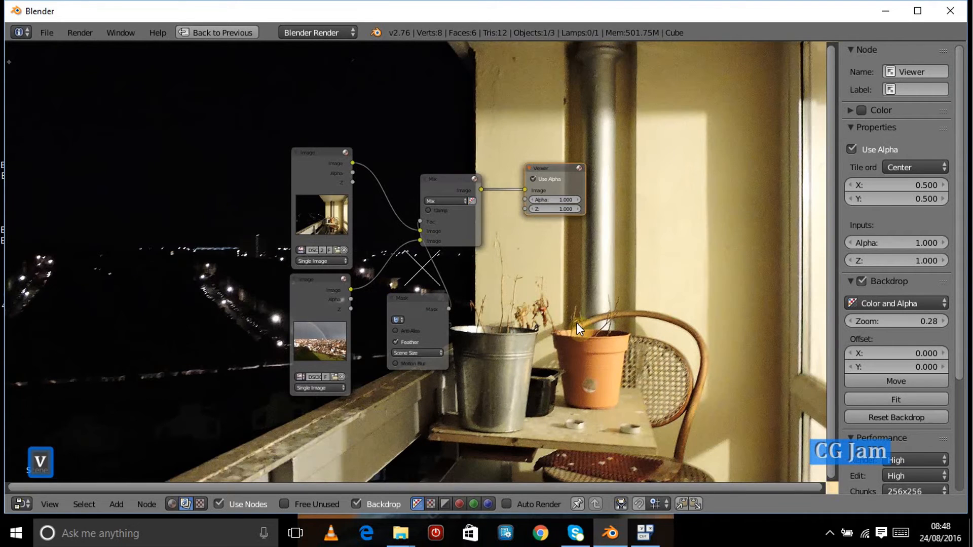
Step: Rearrange the Image and Mask nodes so they no longer overlap over the backdrop
{"action": "left_click", "coordinate": [300, 153]}
{"action": "left_click_drag", "start_coordinate": [240, 147], "coordinate": [226, 117]}
{"action": "left_click", "coordinate": [317, 300]}
{"action": "left_click_drag", "start_coordinate": [213, 293], "coordinate": [208, 293]}
{"action": "left_click_drag", "start_coordinate": [418, 309], "coordinate": [336, 302]}
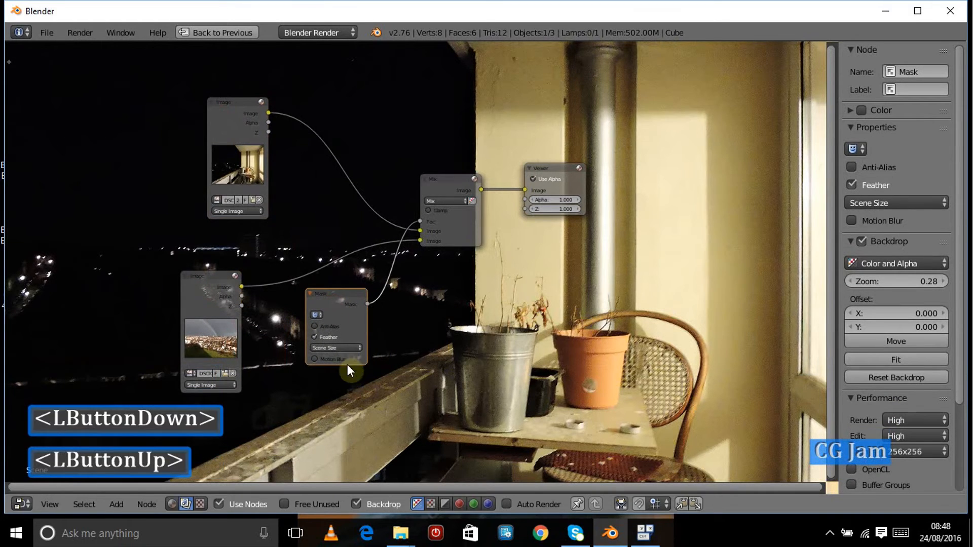
Step: Assign the Mask datablock to the Mask node and reconnect its output to the Mix node's Fac input
{"action": "scroll", "coordinate": [331, 403], "scroll_direction": "up", "scroll_amount": 5}
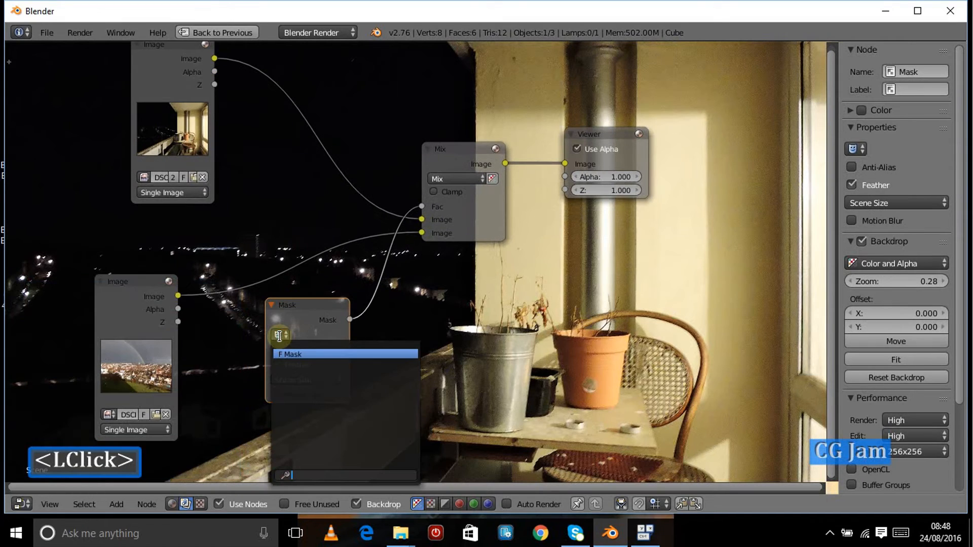
{"action": "left_click", "coordinate": [308, 354]}
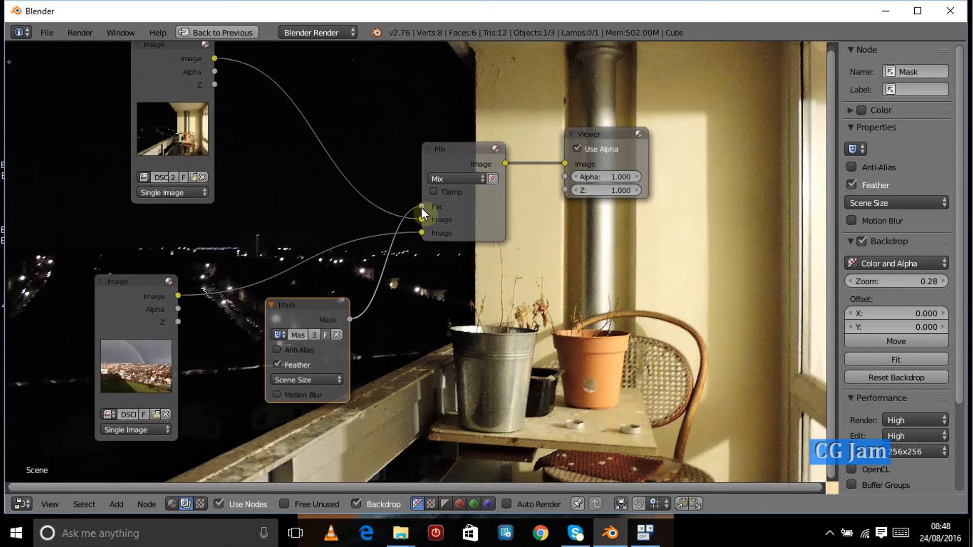
{"action": "left_click_drag", "start_coordinate": [421, 208], "coordinate": [379, 281]}
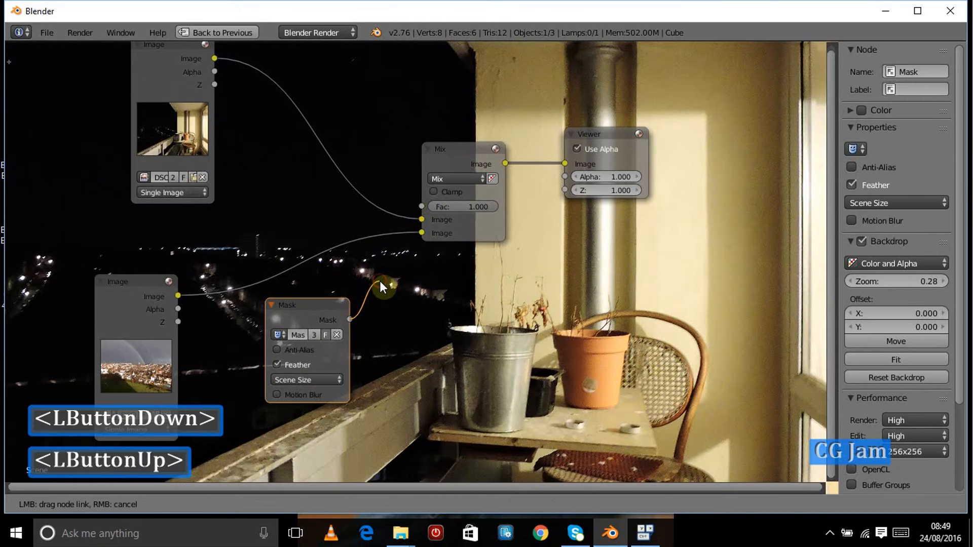
{"action": "left_click_drag", "start_coordinate": [350, 321], "coordinate": [421, 206]}
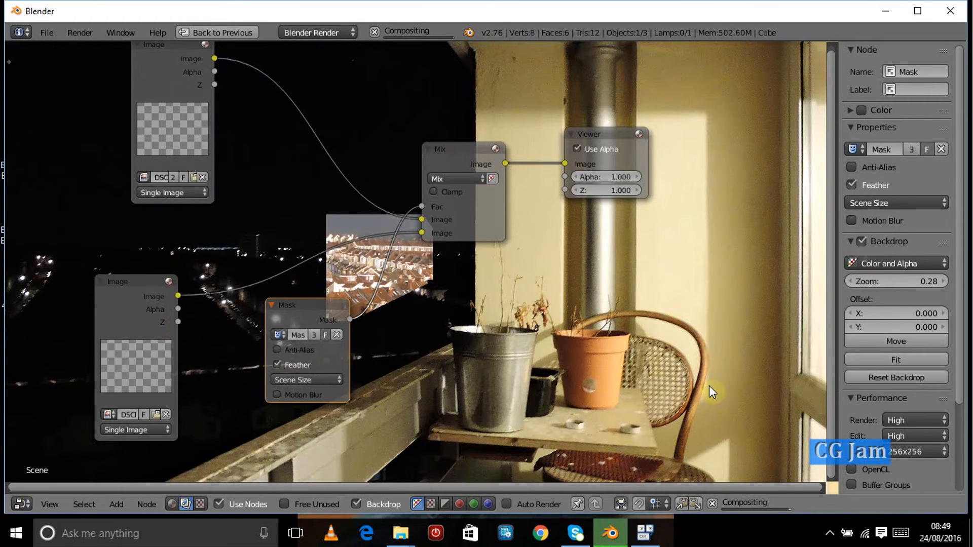
Step: Restore the split compositing layout and zoom the backdrop out to 0.13
{"action": "key", "text": "ctrl+Up"}
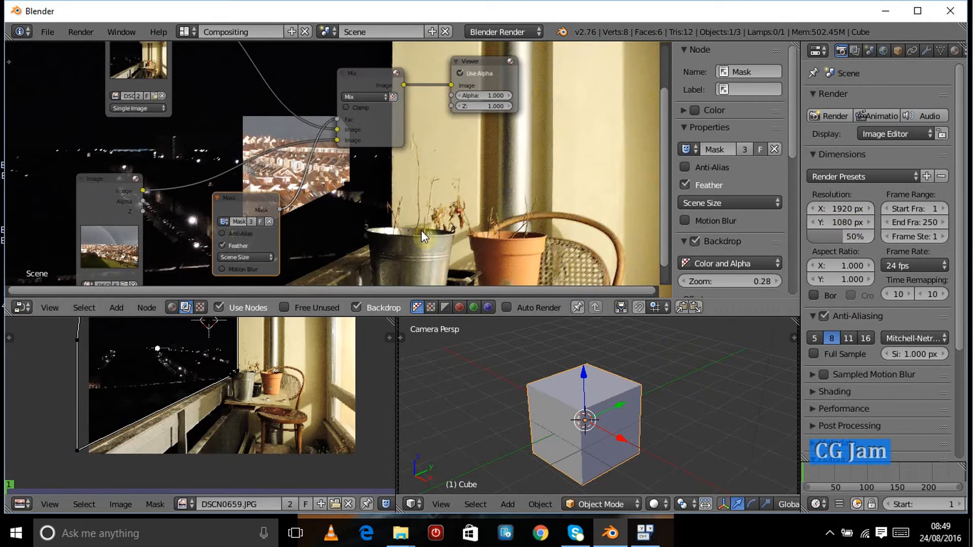
{"action": "key", "text": "v"}
{"action": "key", "text": "v"}
{"action": "key", "text": "v"}
{"action": "key", "text": "v"}
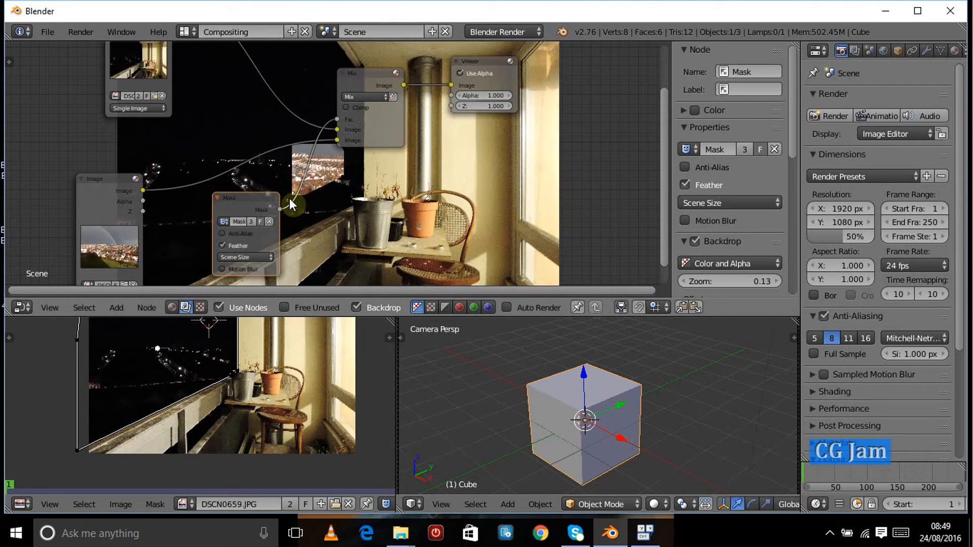
{"action": "scroll", "coordinate": [251, 243], "scroll_direction": "up", "scroll_amount": 3}
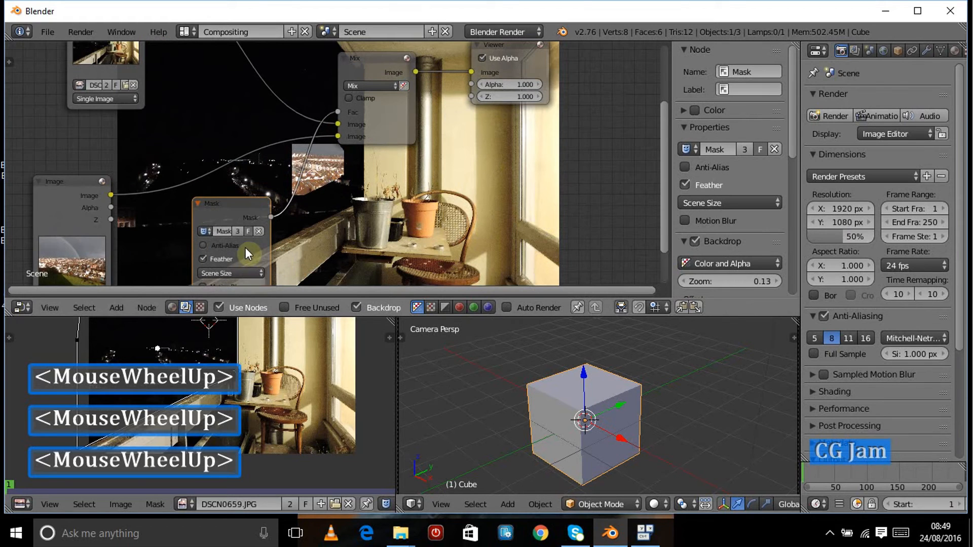
Step: Set the Mask node's size source to Fixed
{"action": "left_click", "coordinate": [236, 275]}
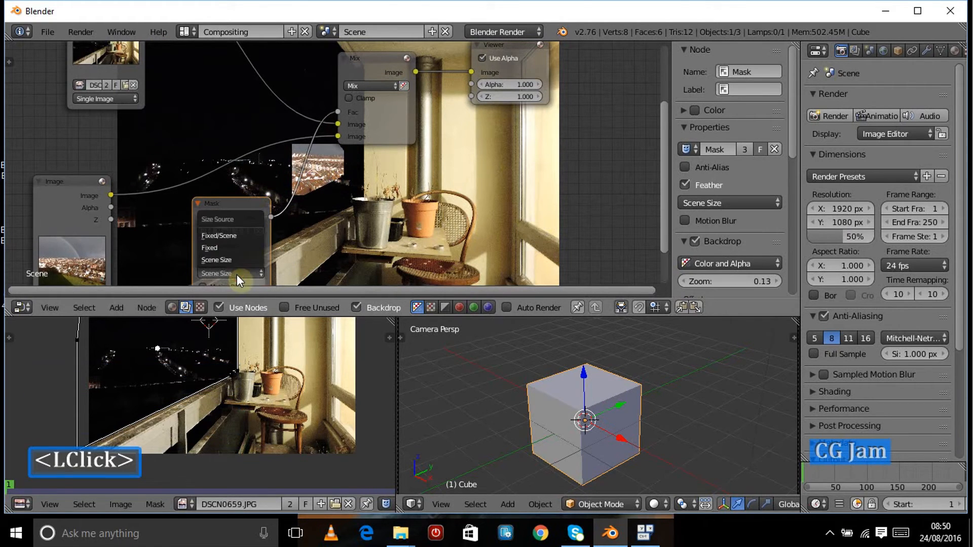
{"action": "left_click", "coordinate": [211, 248]}
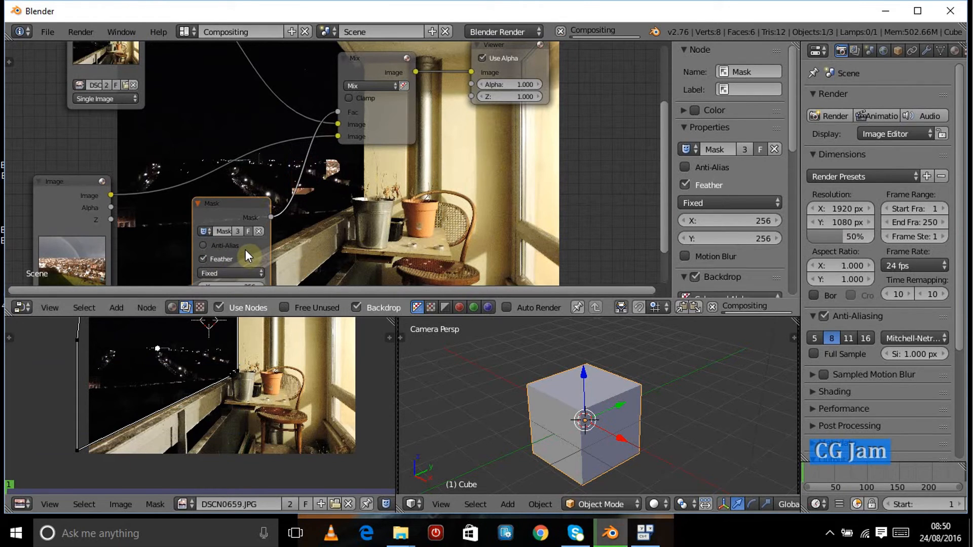
{"action": "scroll", "coordinate": [245, 250], "scroll_direction": "down", "scroll_amount": 1}
{"action": "scroll", "coordinate": [241, 202], "scroll_direction": "down", "scroll_amount": 1}
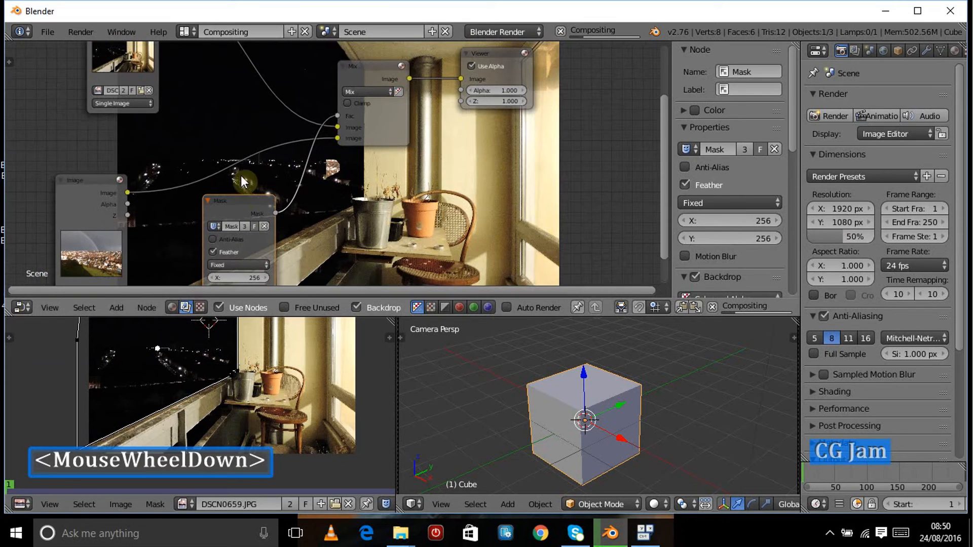
Step: Set the Mask node's fixed size to 4608 by 3456
{"action": "middle_click_drag", "start_coordinate": [306, 229], "coordinate": [342, 208]}
{"action": "scroll", "coordinate": [342, 207], "scroll_direction": "up", "scroll_amount": 1}
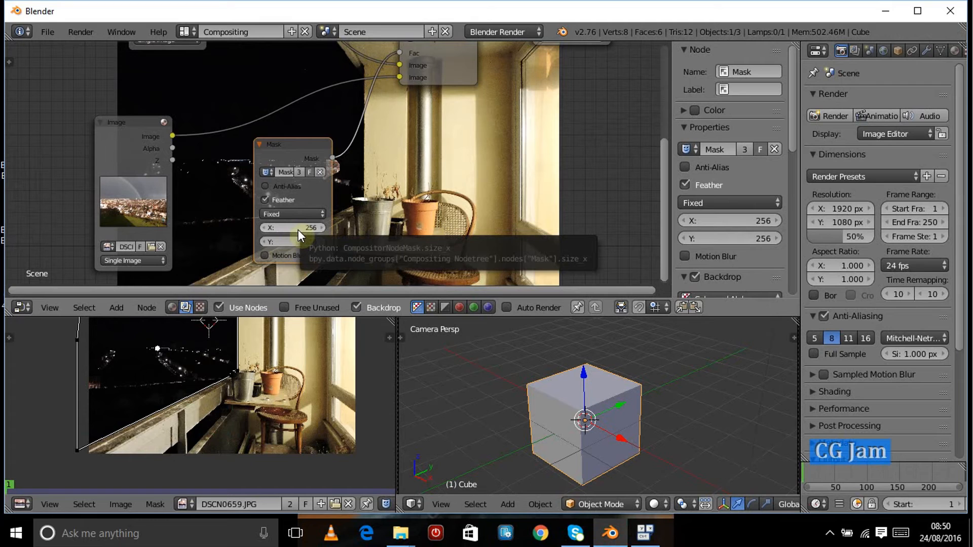
{"action": "scroll", "coordinate": [345, 377], "scroll_direction": "up", "scroll_amount": 1}
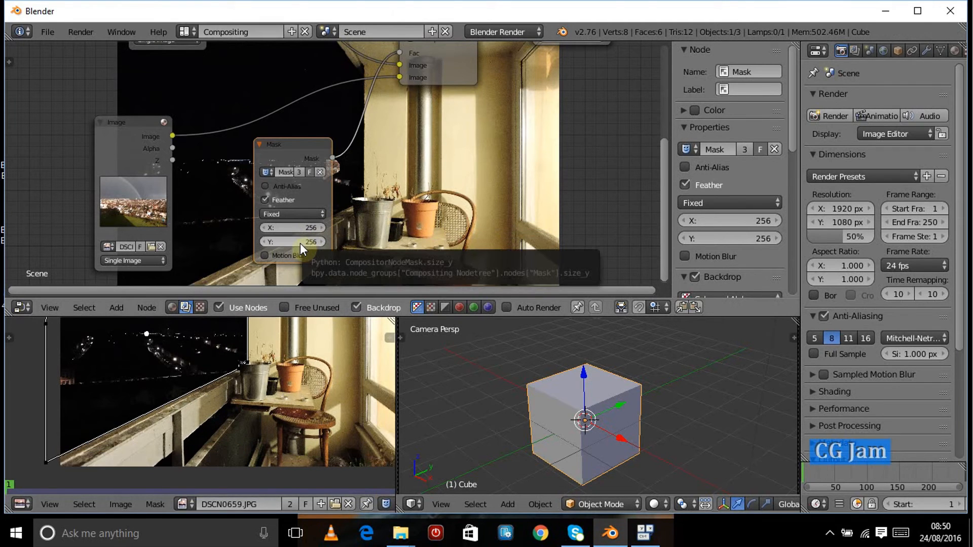
{"action": "left_click", "coordinate": [302, 228]}
{"action": "type", "text": "46"}
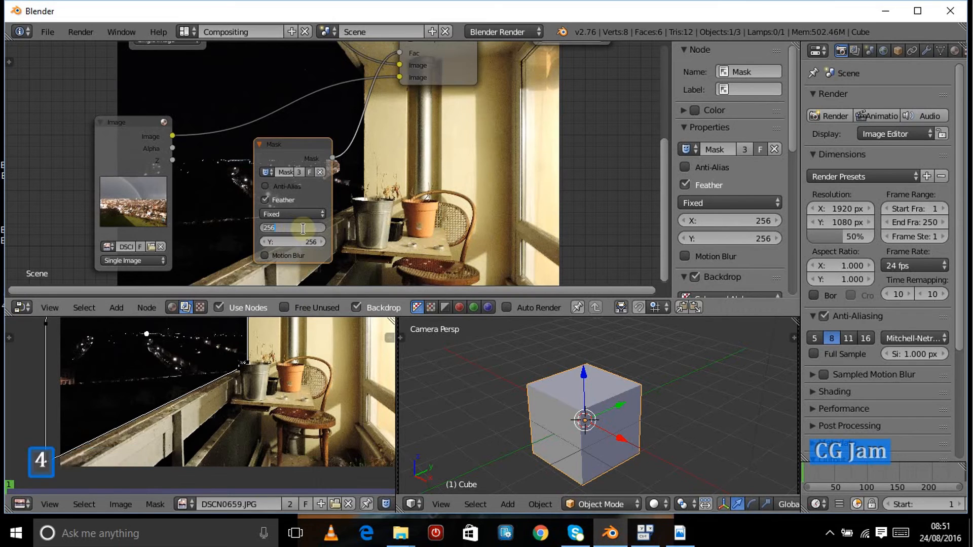
{"action": "type", "text": "08"}
{"action": "left_click", "coordinate": [300, 246]}
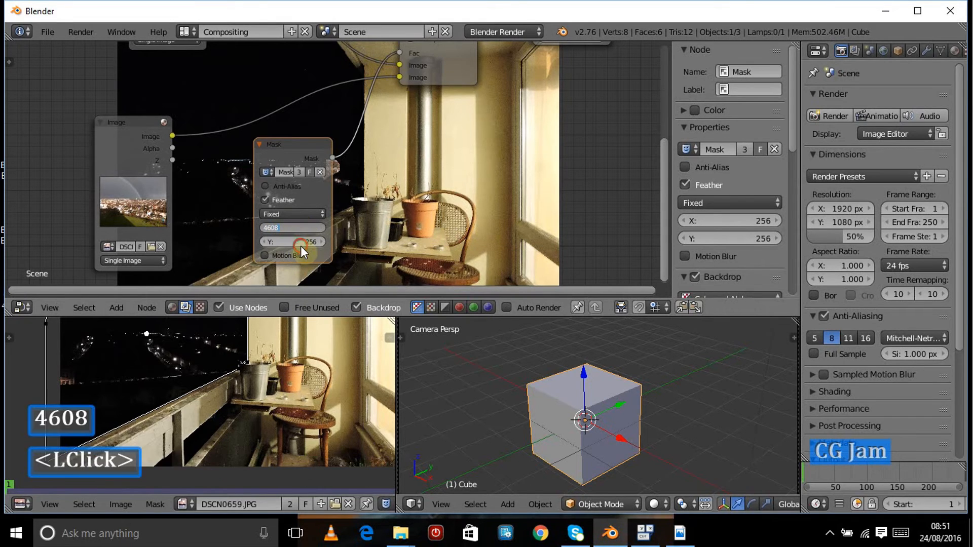
{"action": "left_click", "coordinate": [300, 242]}
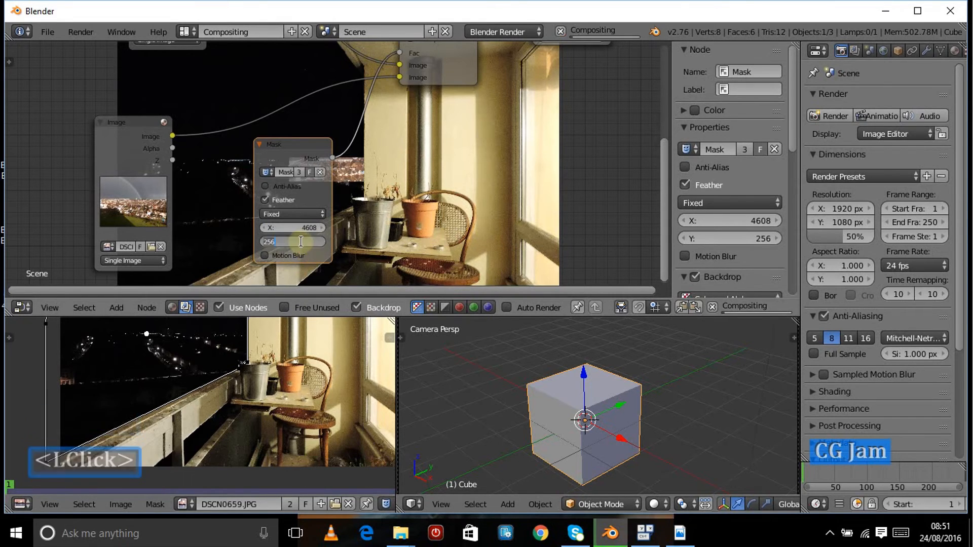
{"action": "type", "text": "3456"}
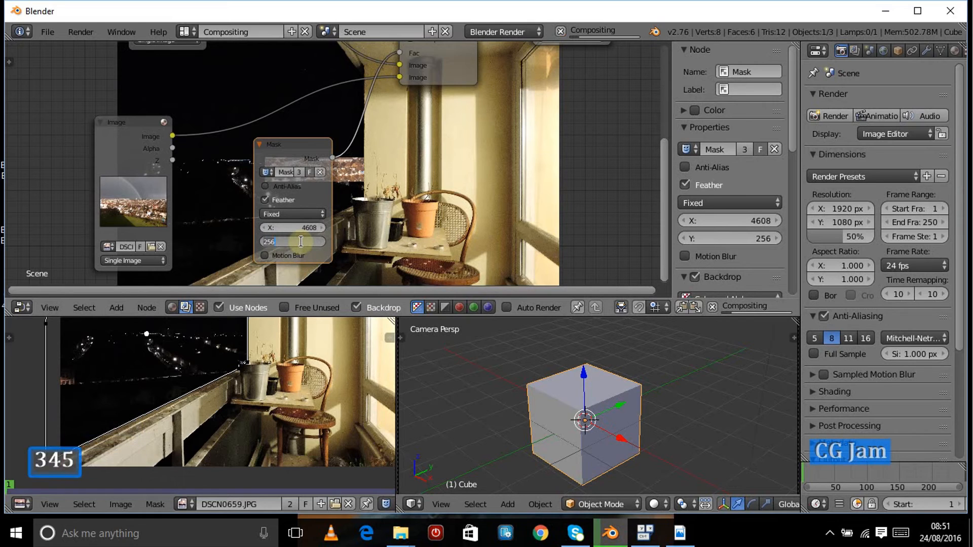
{"action": "key", "text": "Return"}
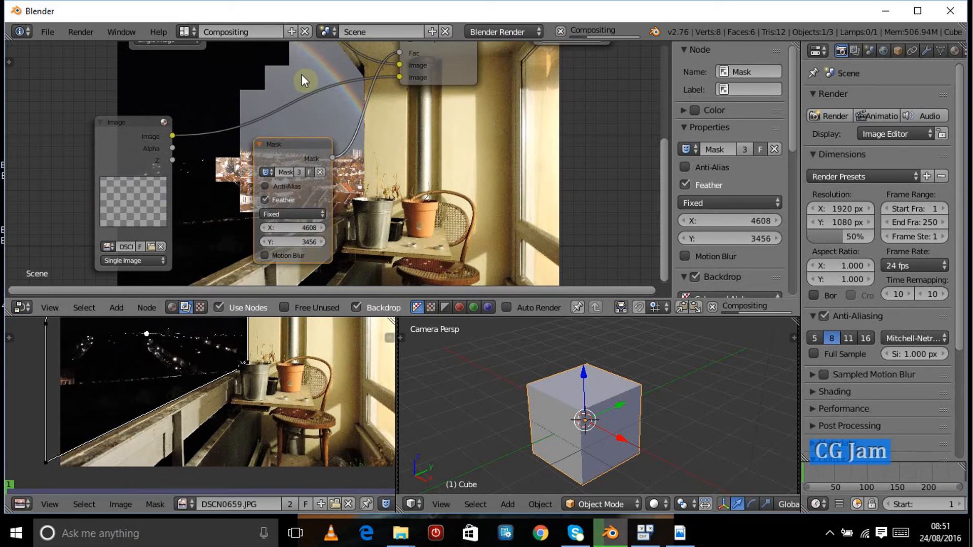
Step: Maximize the node editor and enable Anti-Alias and Motion Blur on the Mask node
{"action": "key", "text": "v"}
{"action": "key", "text": "v"}
{"action": "key", "text": "ctrl+Up"}
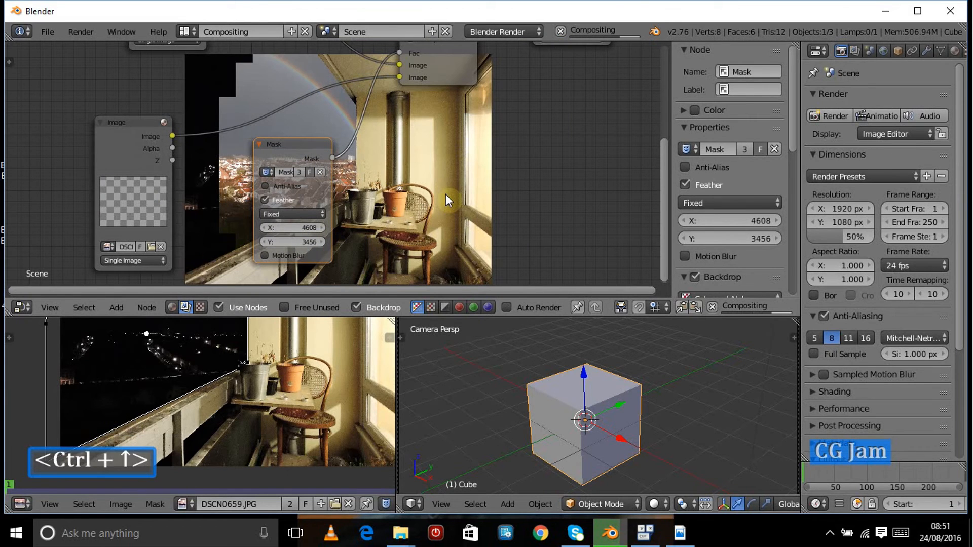
{"action": "key", "text": "ctrl+Up"}
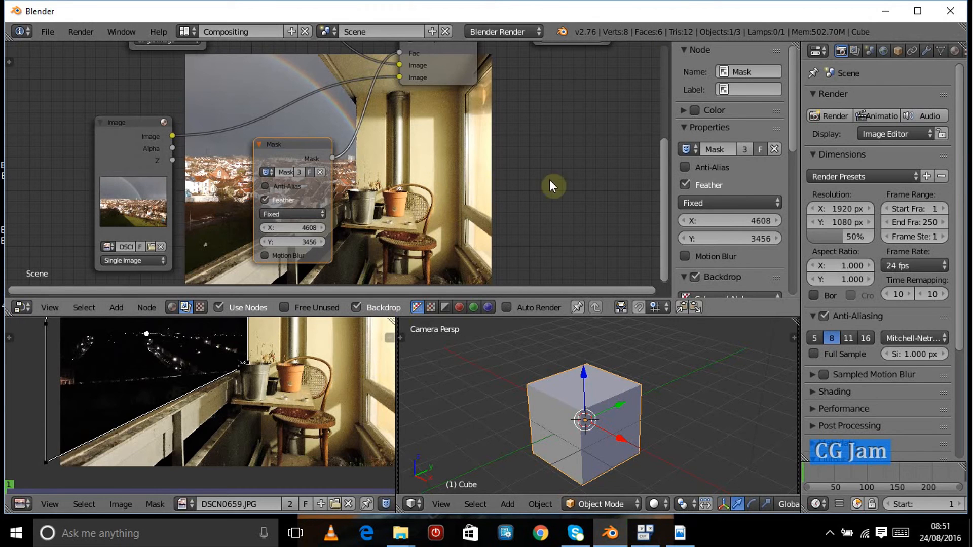
{"action": "key", "text": "ctrl+Up"}
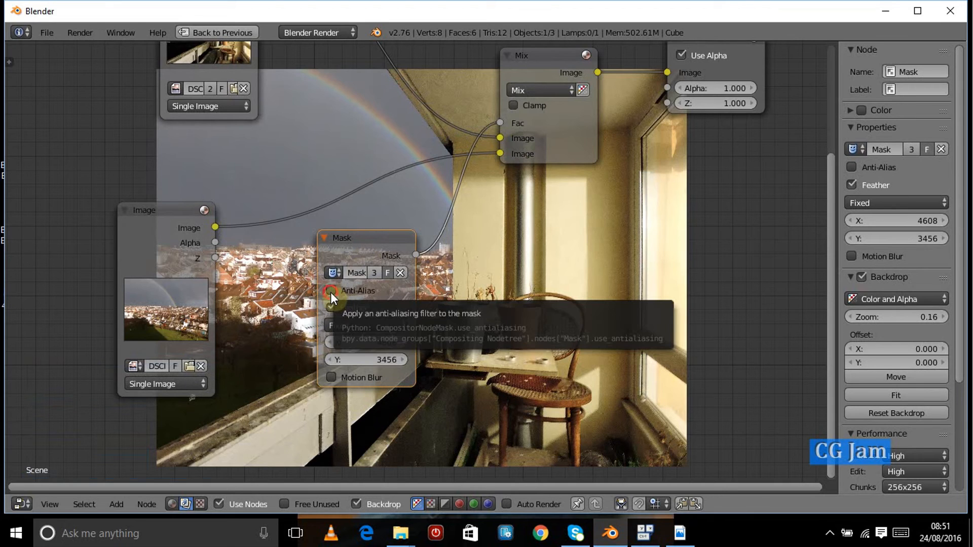
{"action": "left_click", "coordinate": [330, 292]}
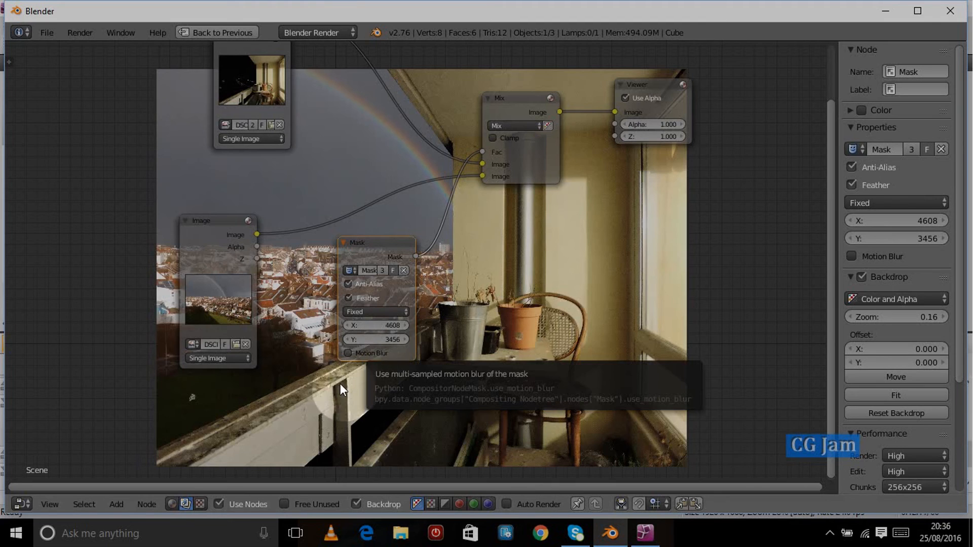
{"action": "left_click", "coordinate": [349, 353]}
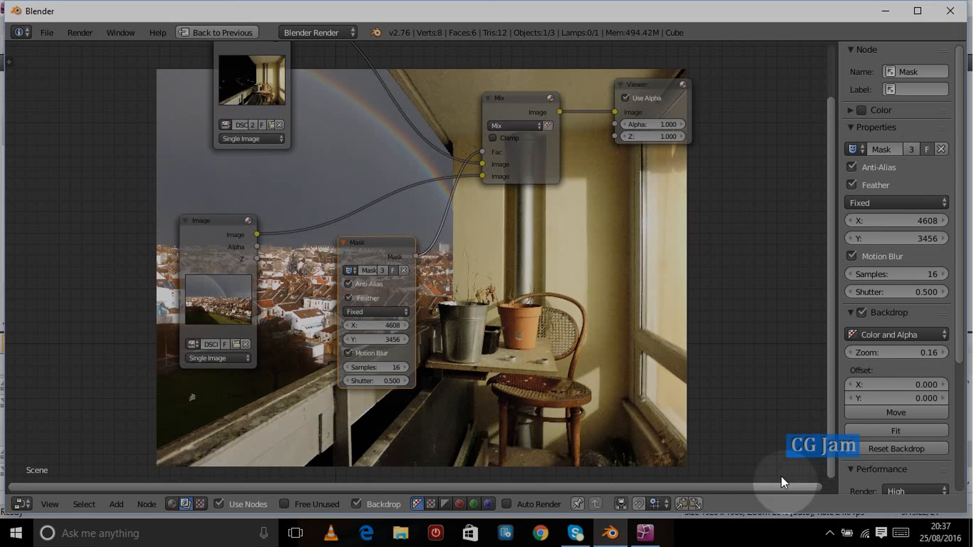
{"action": "left_click", "coordinate": [829, 532]}
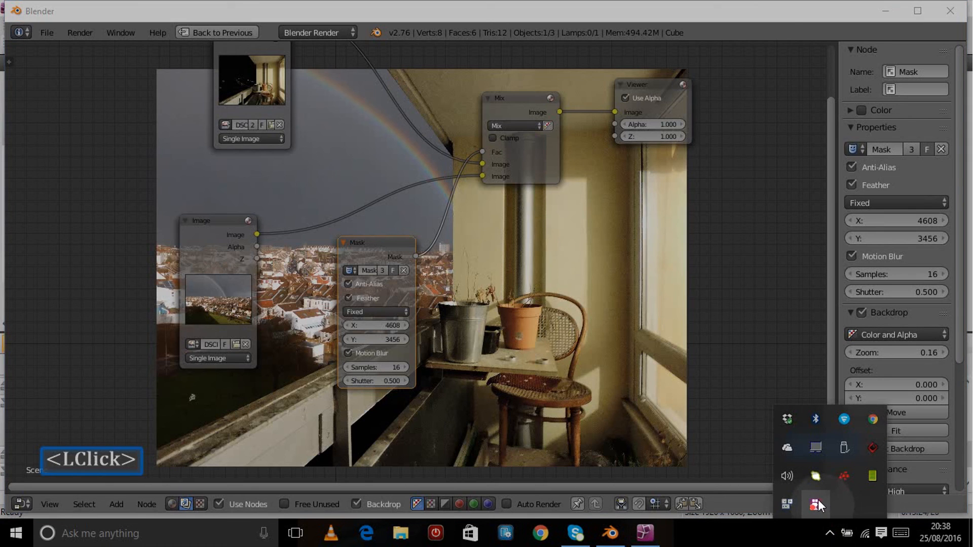